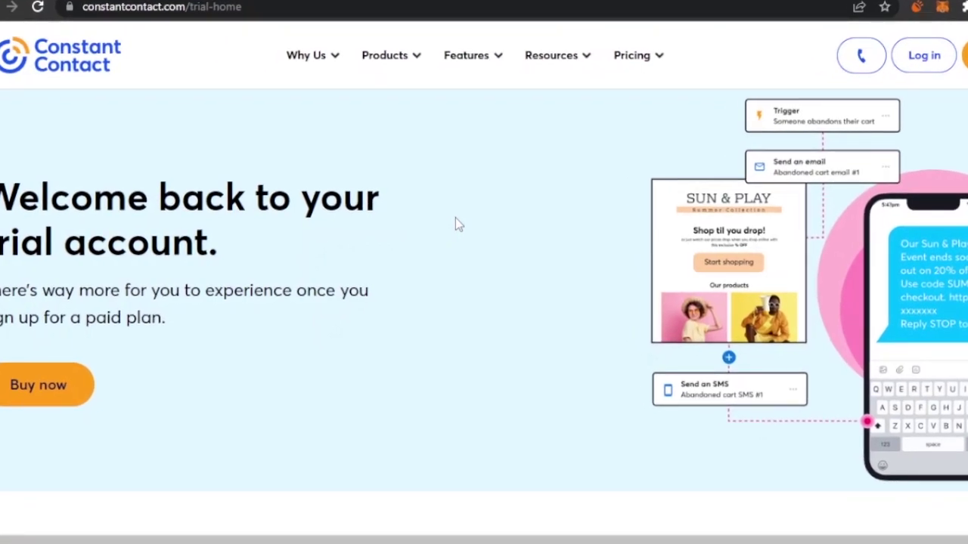
# - Browse the Why Us and Products menus, then log in to the trial account
pyautogui.scroll(-4, 455, 219)
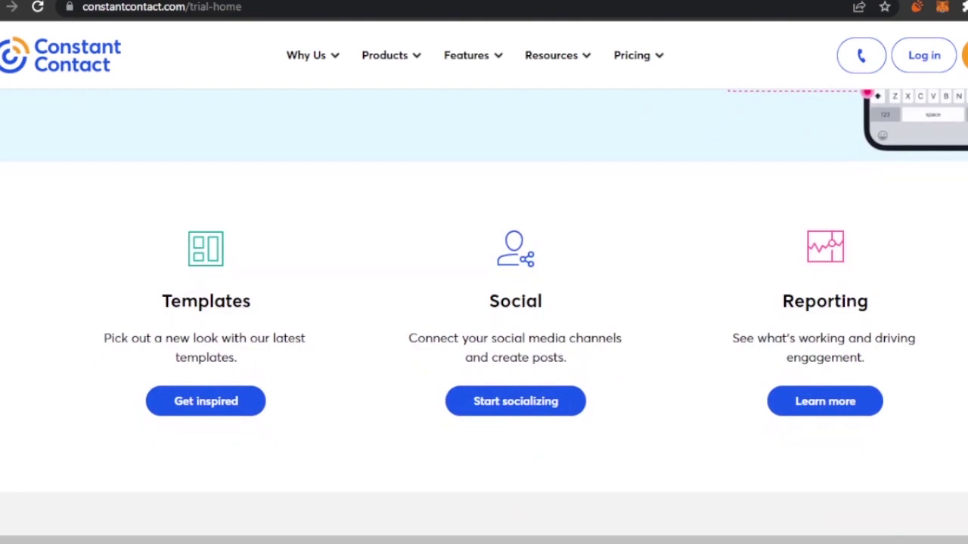
pyautogui.scroll(-4, 484, 287)
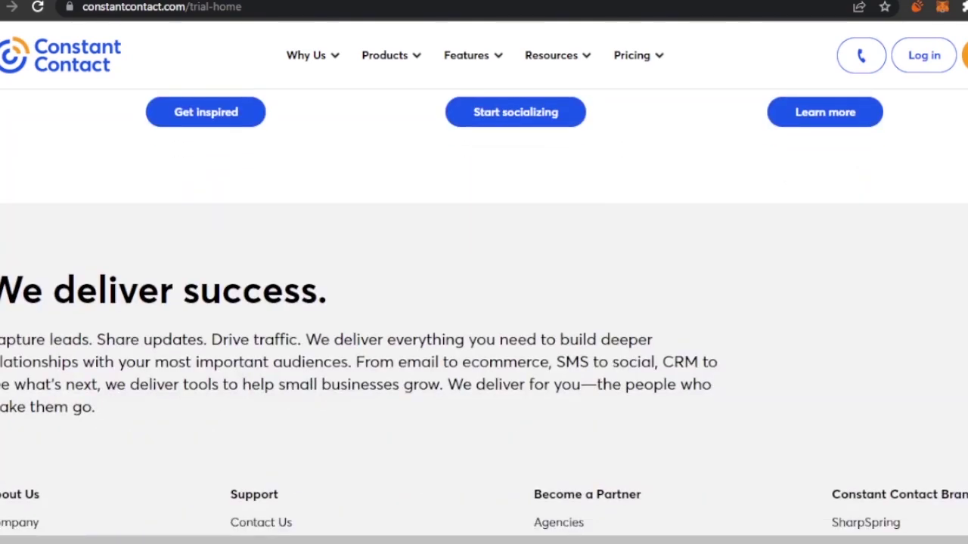
pyautogui.scroll(8, 582, 238)
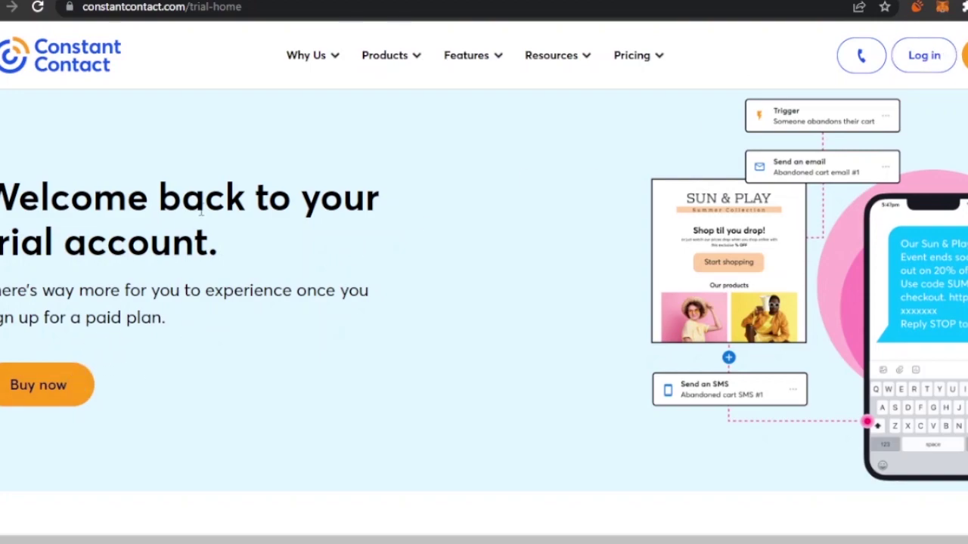
pyautogui.click(340, 63)
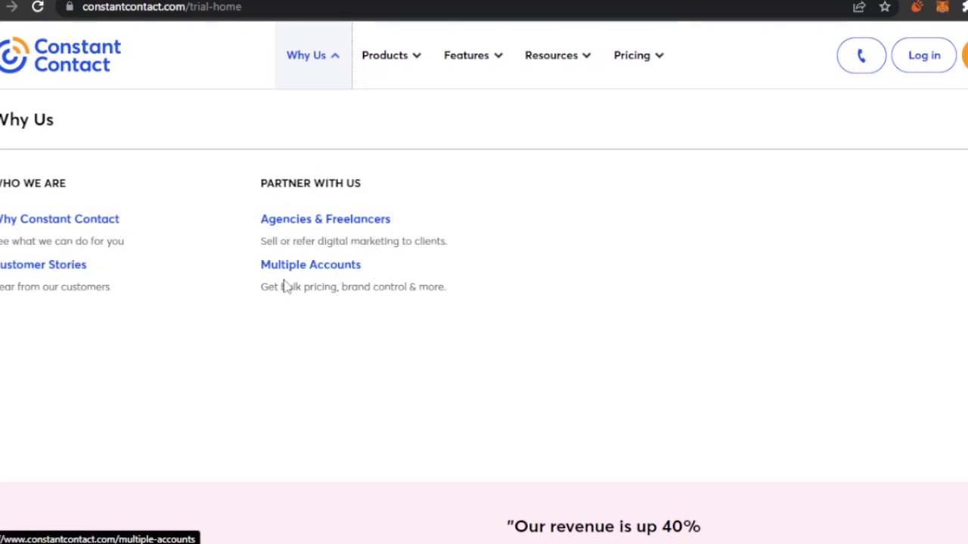
pyautogui.click(411, 54)
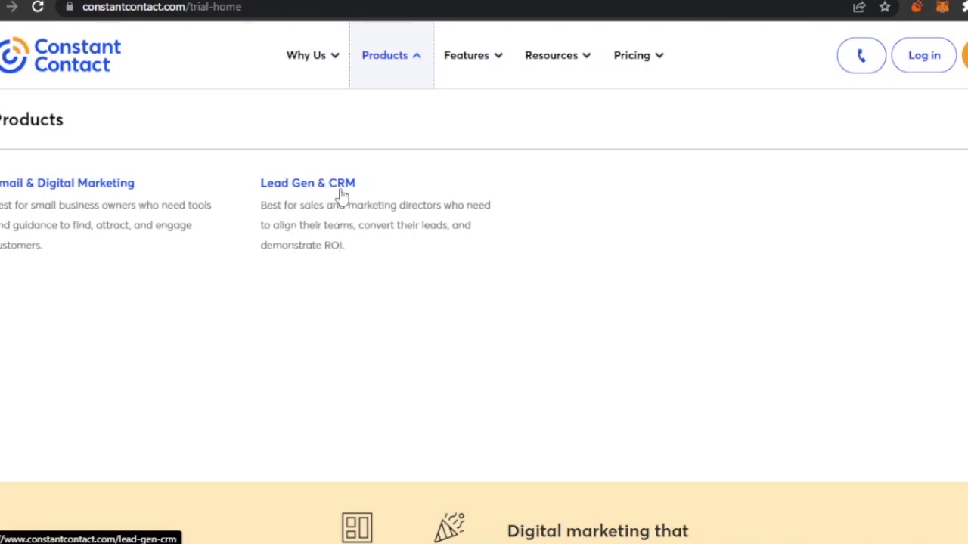
pyautogui.click(919, 60)
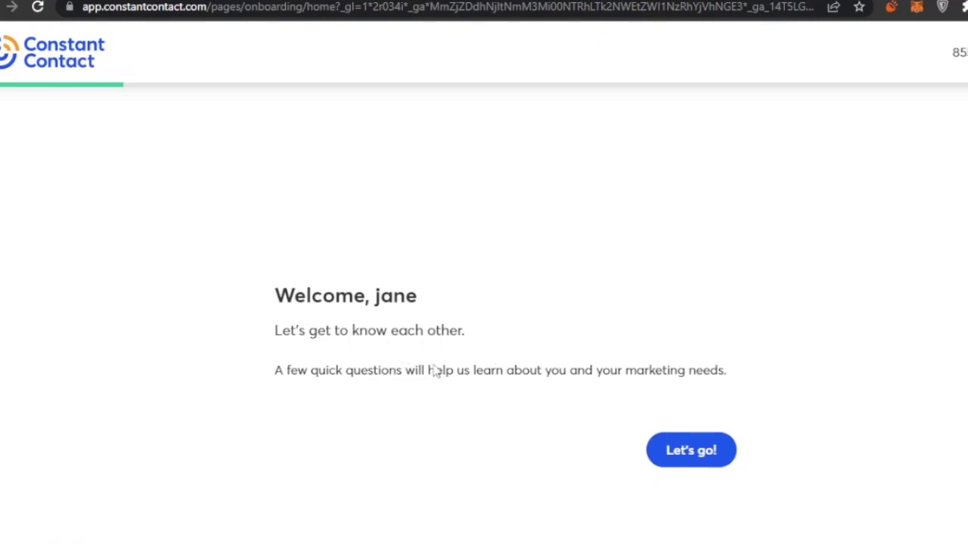
# - Complete onboarding, skipping the business name and choosing 'I've used other online marketing platforms before'
pyautogui.click(711, 454)
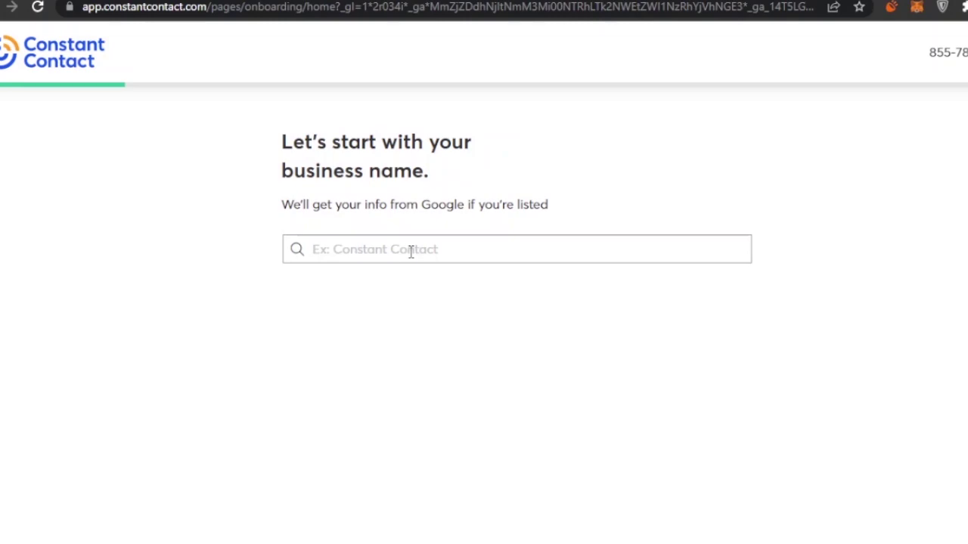
pyautogui.click(410, 252)
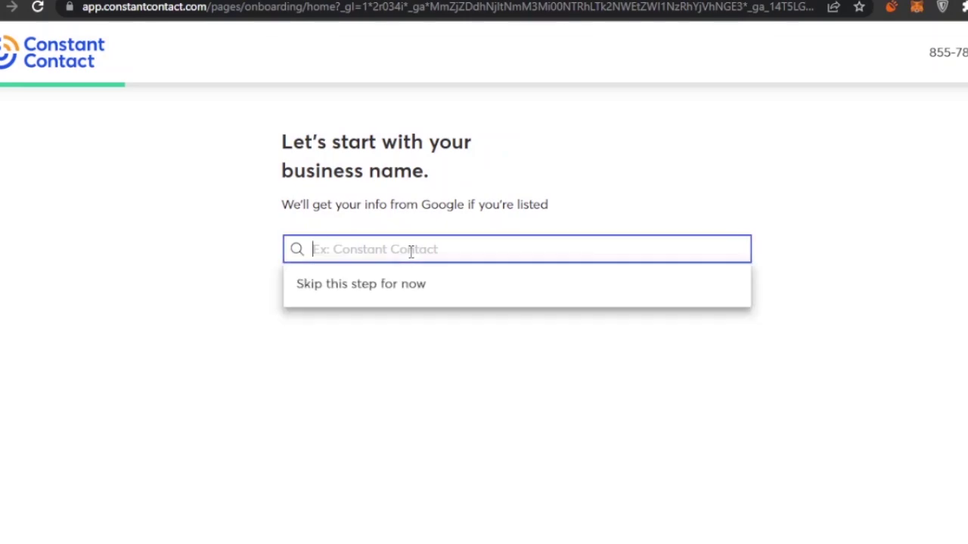
pyautogui.click(420, 293)
pyautogui.click(709, 320)
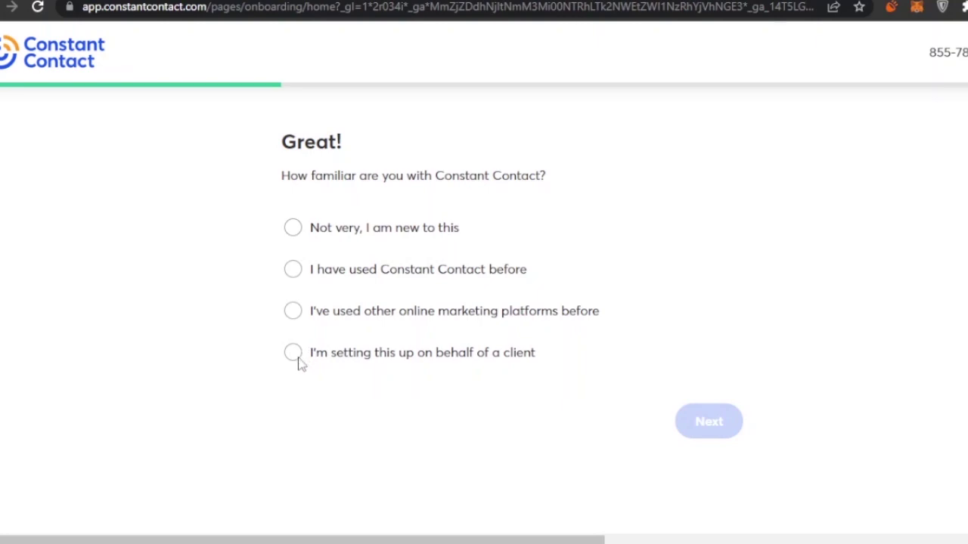
pyautogui.click(295, 311)
pyautogui.click(709, 421)
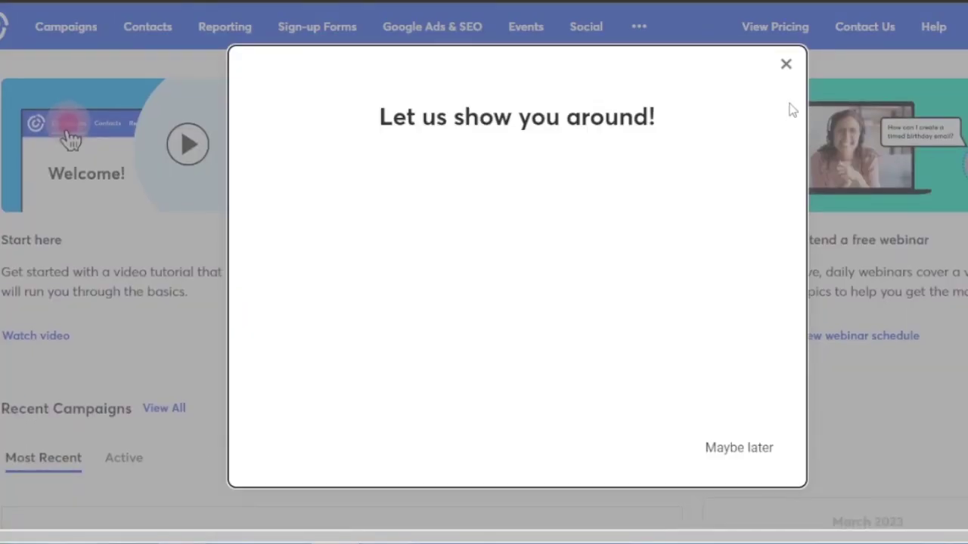
# - Close the 'Let us show you around!' offer, open the adding-contacts guide, then go to Contacts
pyautogui.click(786, 62)
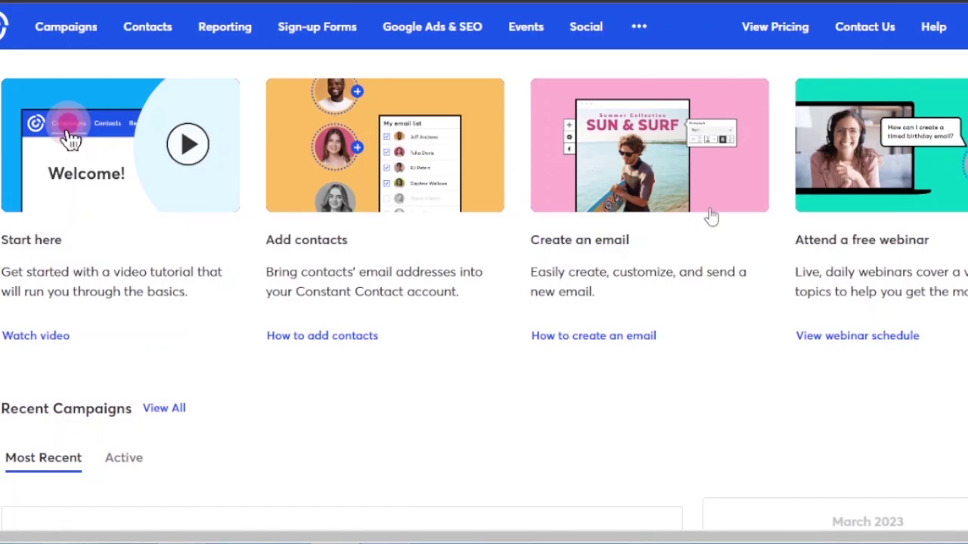
pyautogui.scroll(-3, 711, 217)
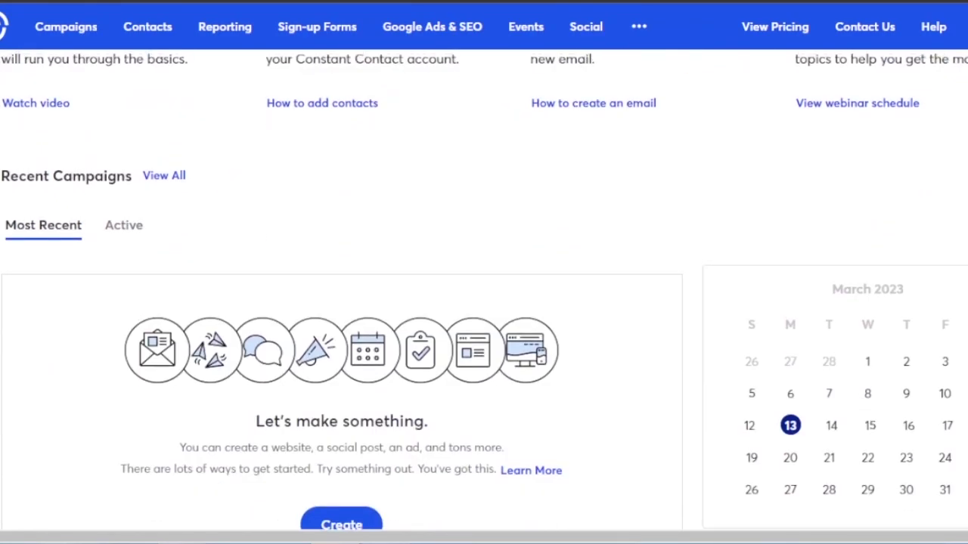
pyautogui.scroll(-4, 484, 292)
pyautogui.scroll(3, 484, 292)
pyautogui.scroll(-6, 484, 292)
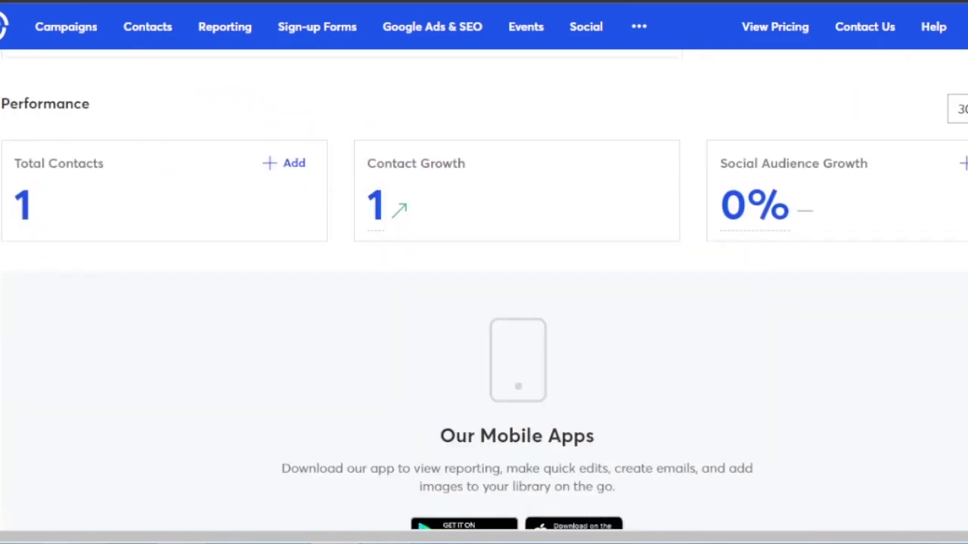
pyautogui.scroll(6, 484, 292)
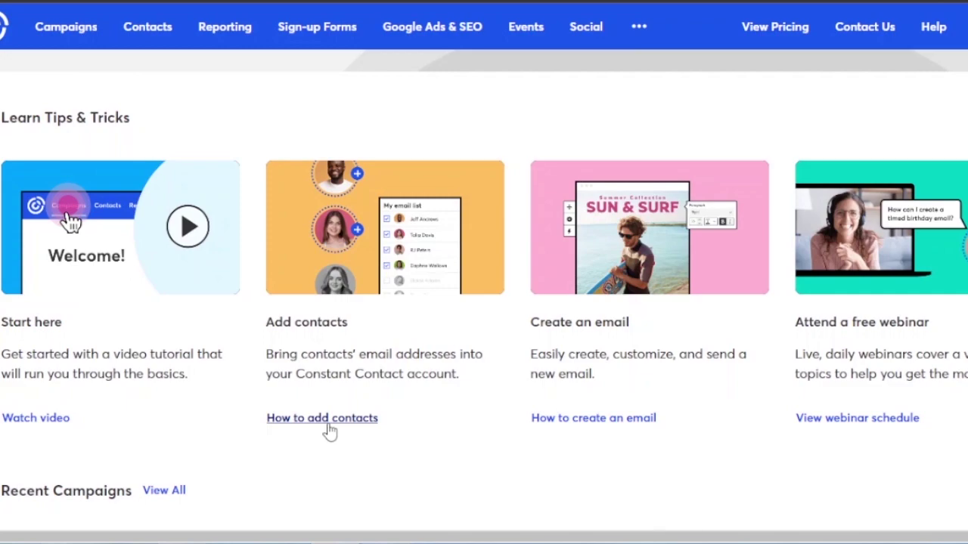
pyautogui.click(330, 422)
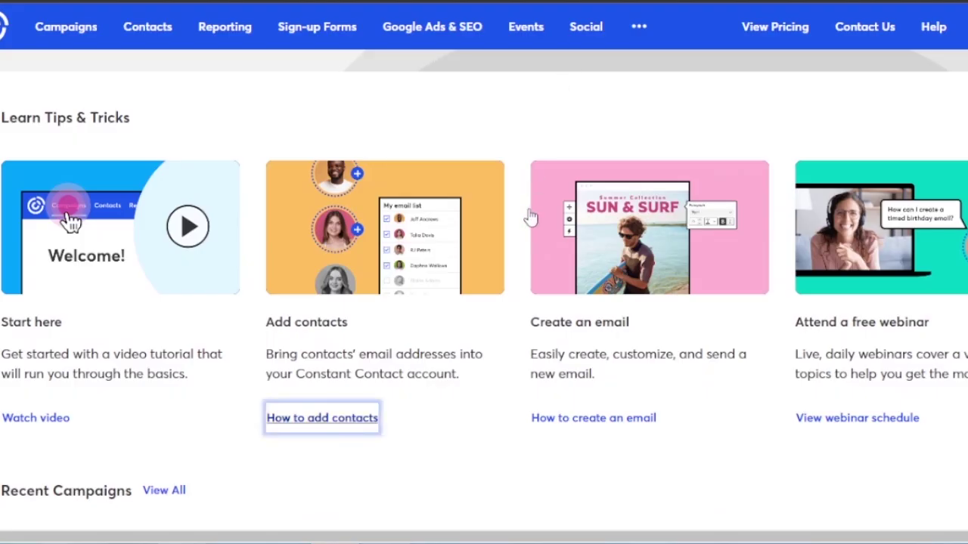
pyautogui.click(148, 32)
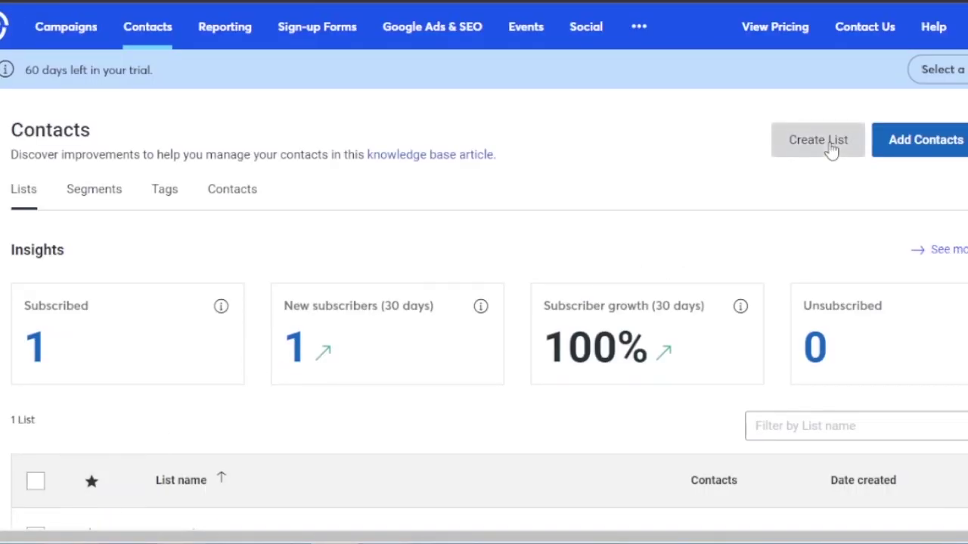
# - Open the Add Contacts dialog from the Contacts page
pyautogui.scroll(-5, 484, 318)
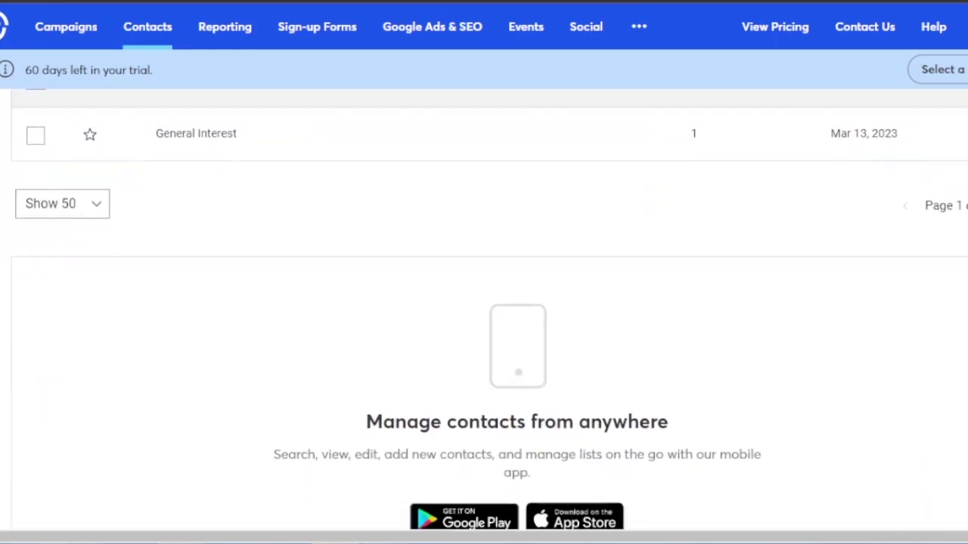
pyautogui.scroll(5, 484, 318)
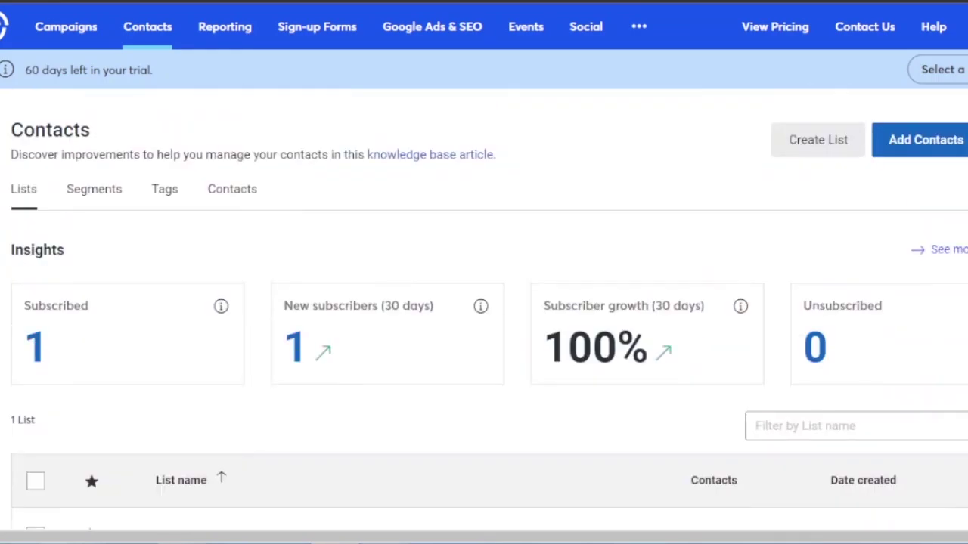
pyautogui.click(926, 142)
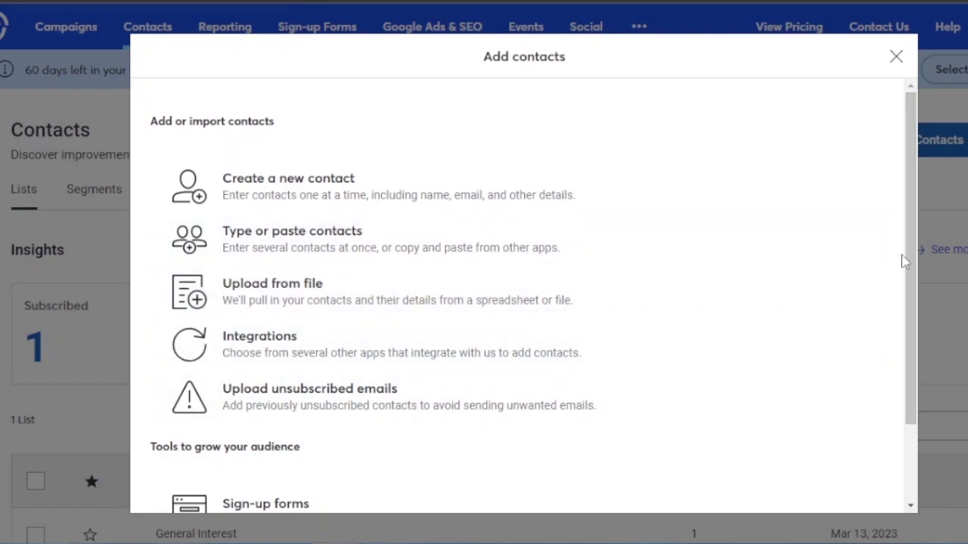
# - Enter the new contact's e-mail address and continue to the New Contact form
pyautogui.moveTo(913, 265); pyautogui.dragTo(913, 181)
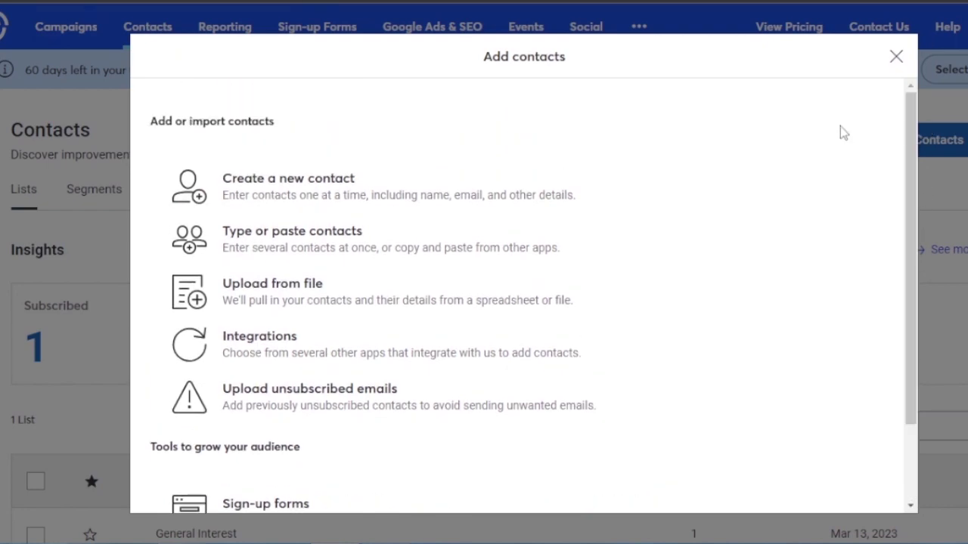
pyautogui.click(299, 204)
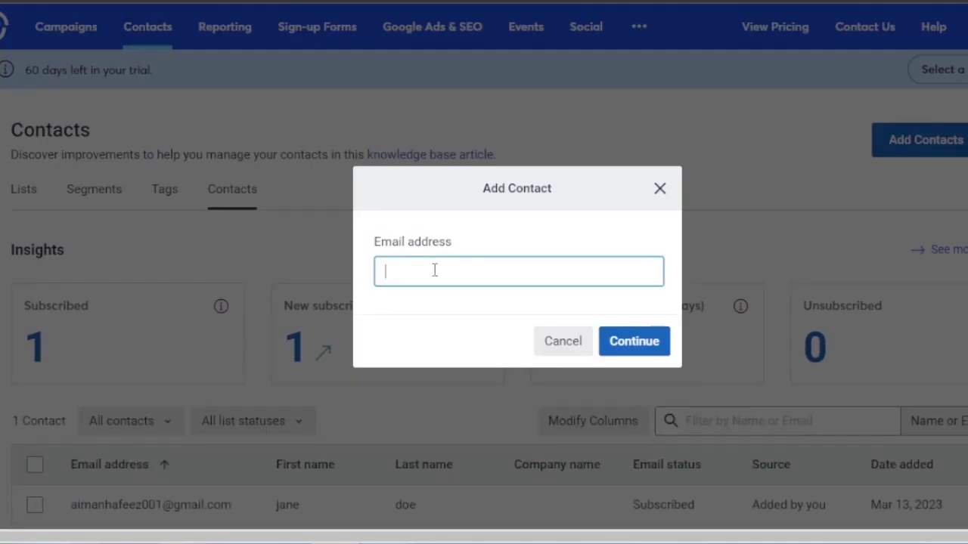
pyautogui.click(646, 344)
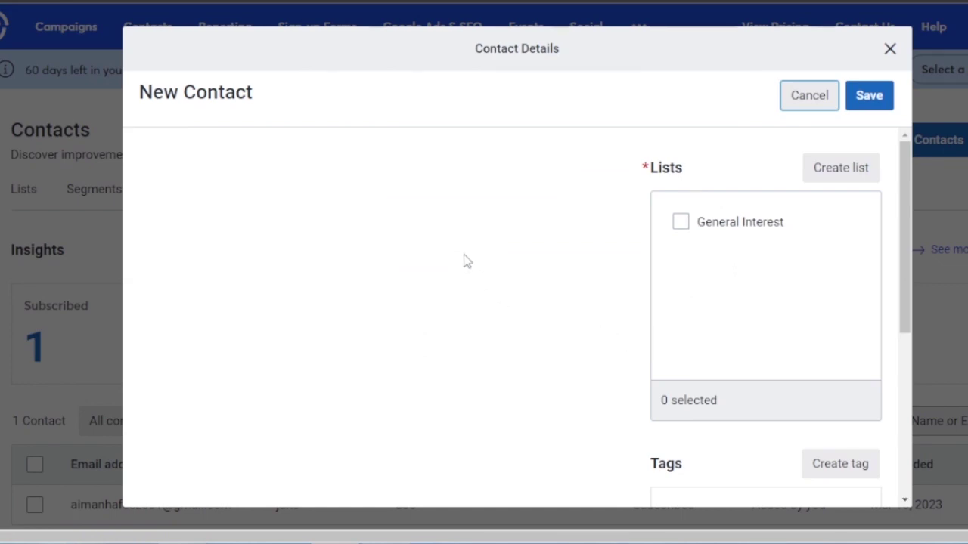
# - Tick the General Interest list, review the contact details, then cancel without saving
pyautogui.click(681, 223)
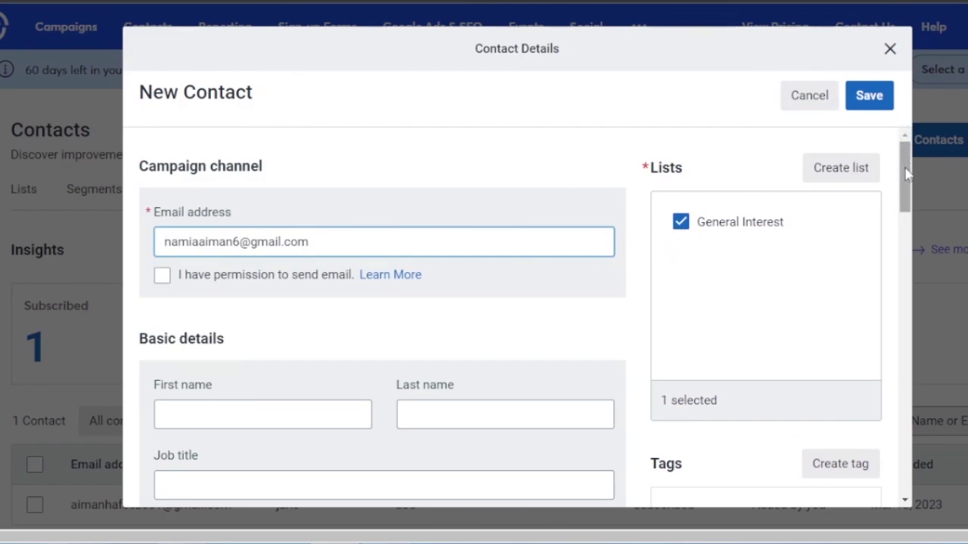
pyautogui.moveTo(906, 178); pyautogui.dragTo(902, 475)
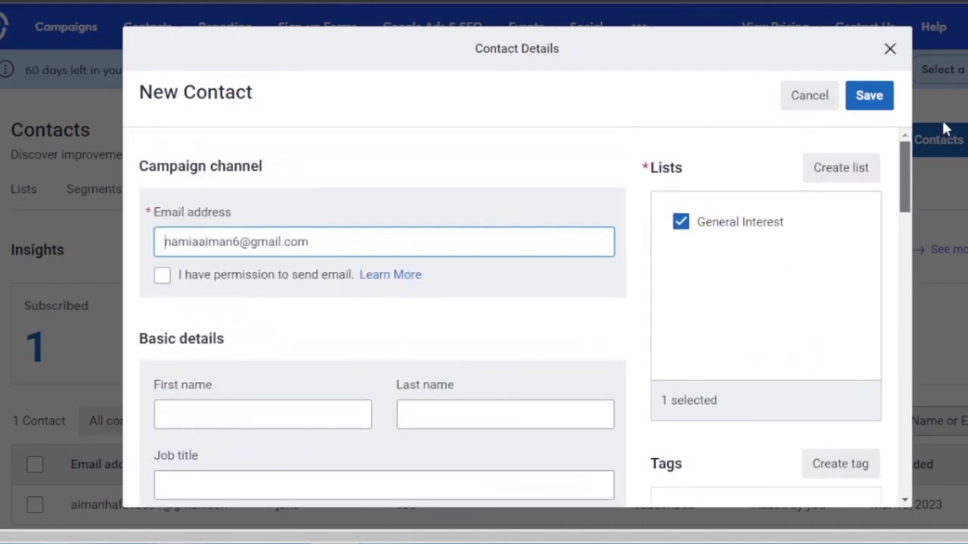
pyautogui.scroll(-15, 869, 459)
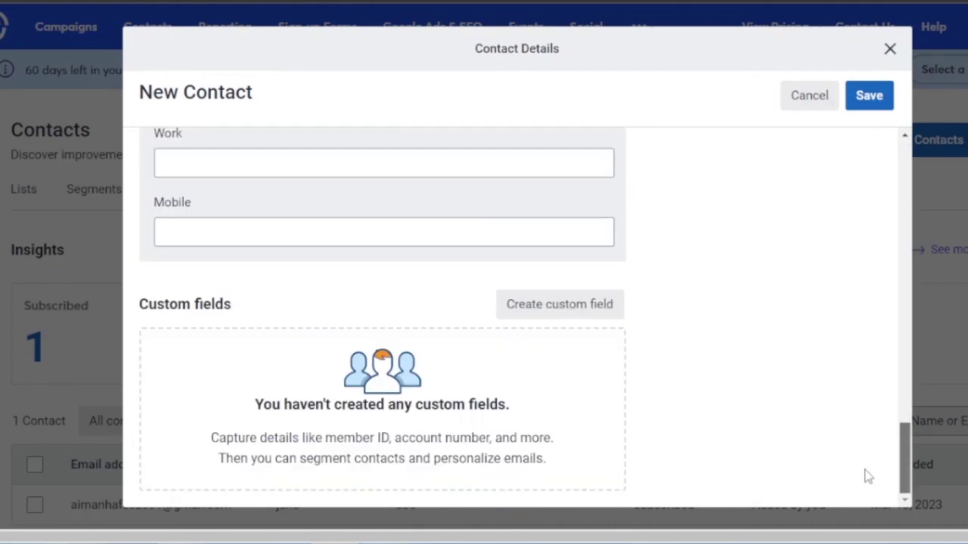
pyautogui.moveTo(868, 476); pyautogui.dragTo(874, 476)
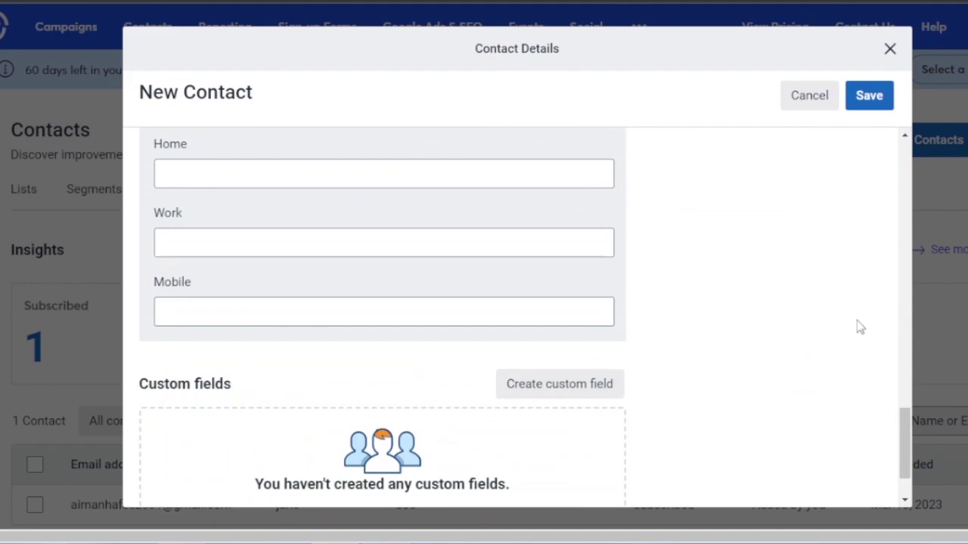
pyautogui.click(812, 97)
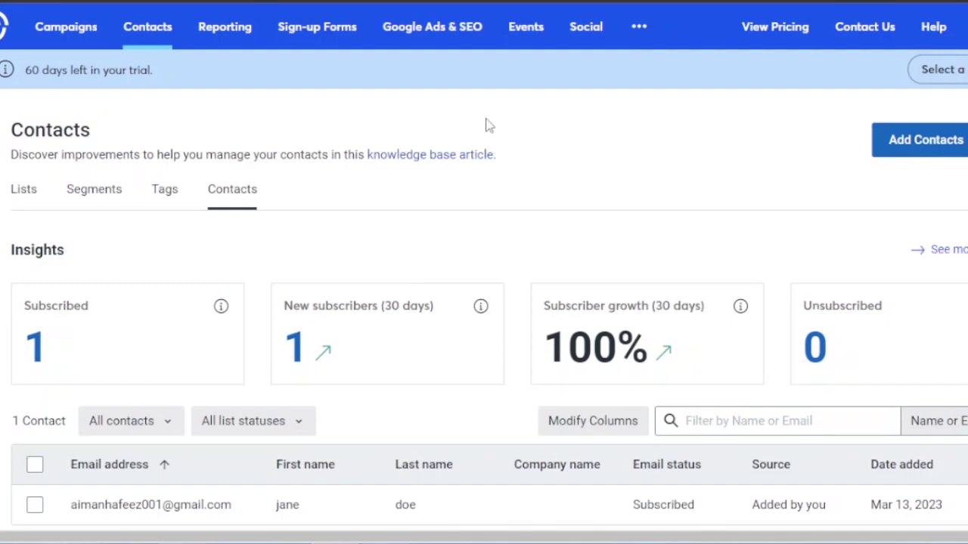
# - Open the Campaigns page and choose Create to see the campaign types
pyautogui.click(64, 34)
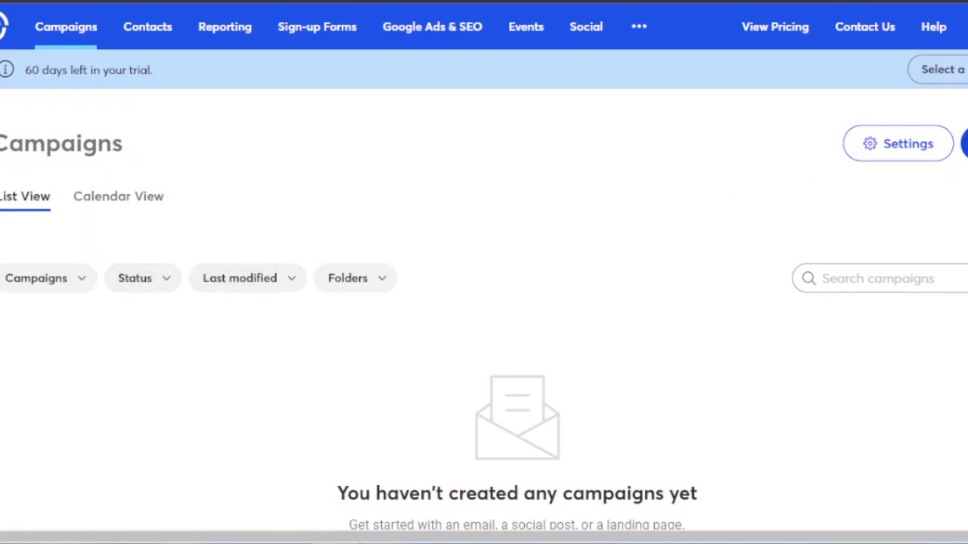
pyautogui.click(965, 144)
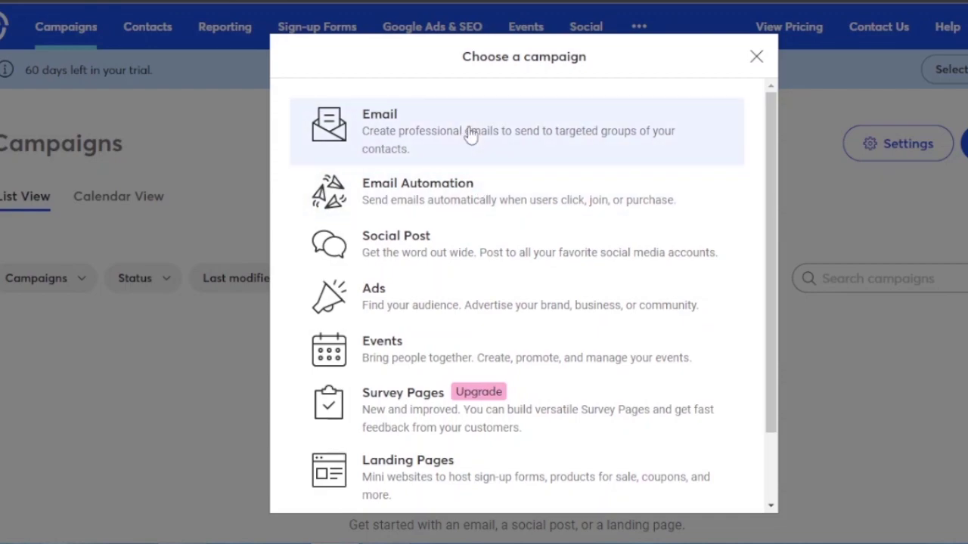
# - Choose Email as the campaign type and look through the template gallery
pyautogui.click(515, 134)
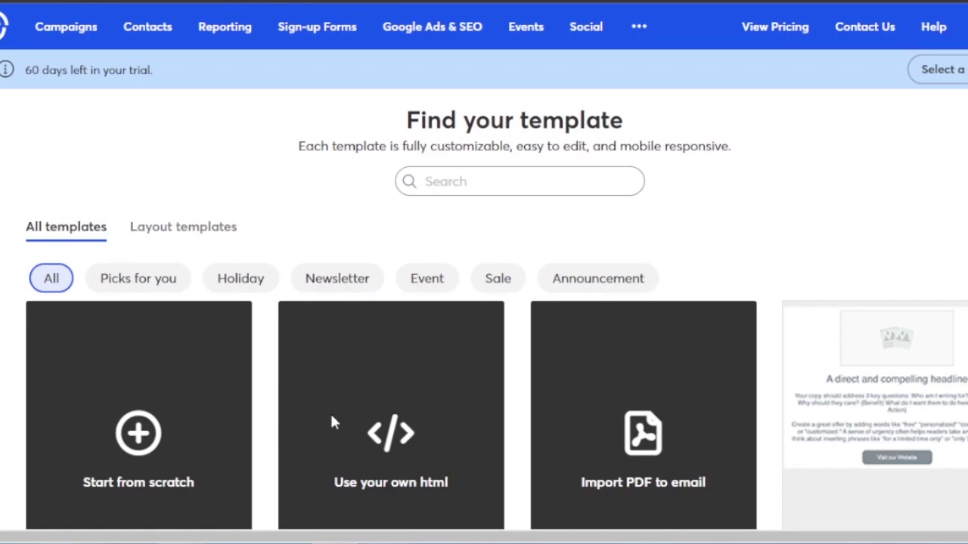
pyautogui.scroll(-3, 484, 302)
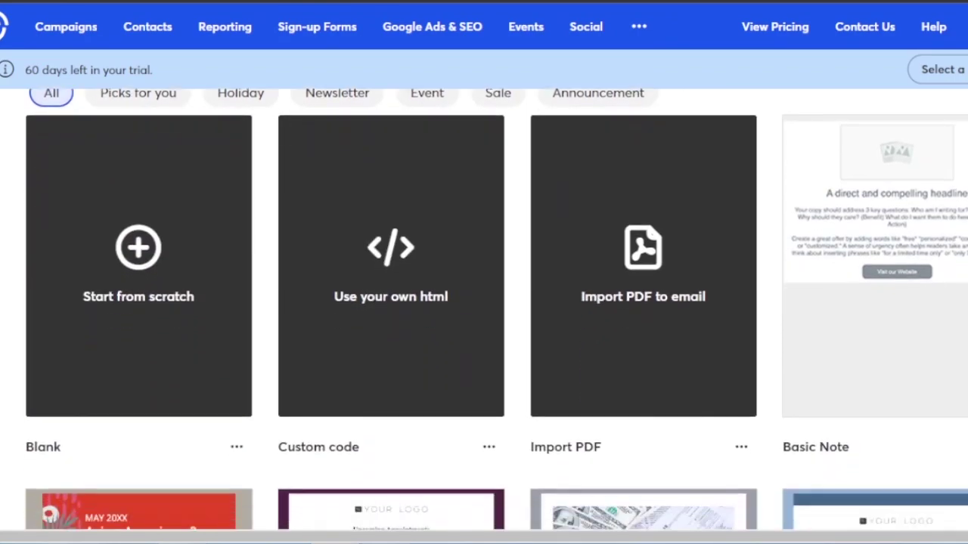
pyautogui.scroll(1, 484, 302)
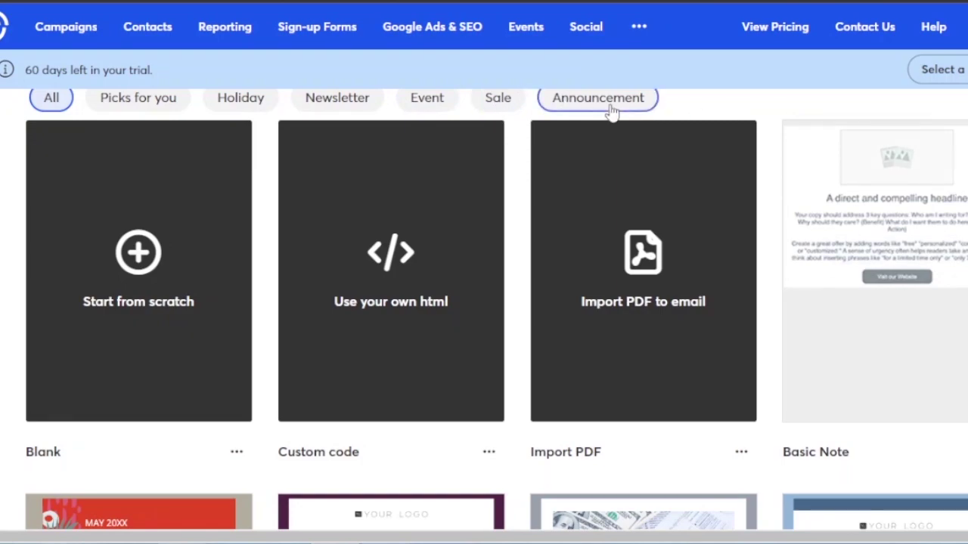
# - Filter the templates to Sale and select the Celebrate Summer design
pyautogui.click(496, 106)
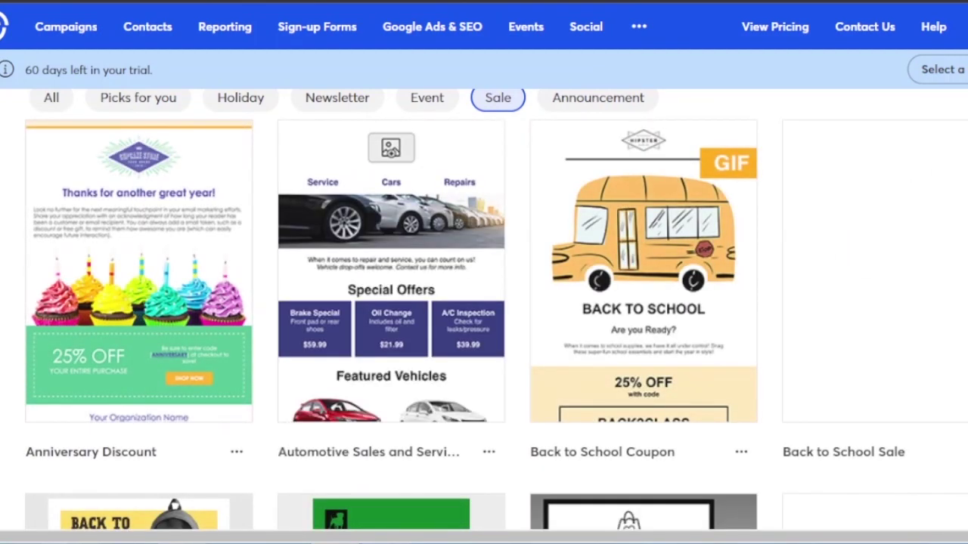
pyautogui.scroll(-1, 484, 290)
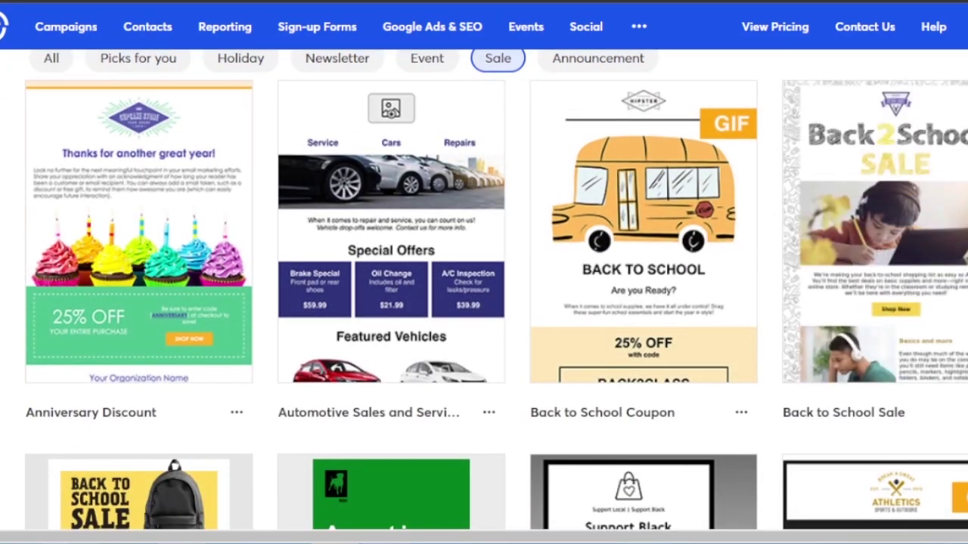
pyautogui.scroll(-7, 484, 291)
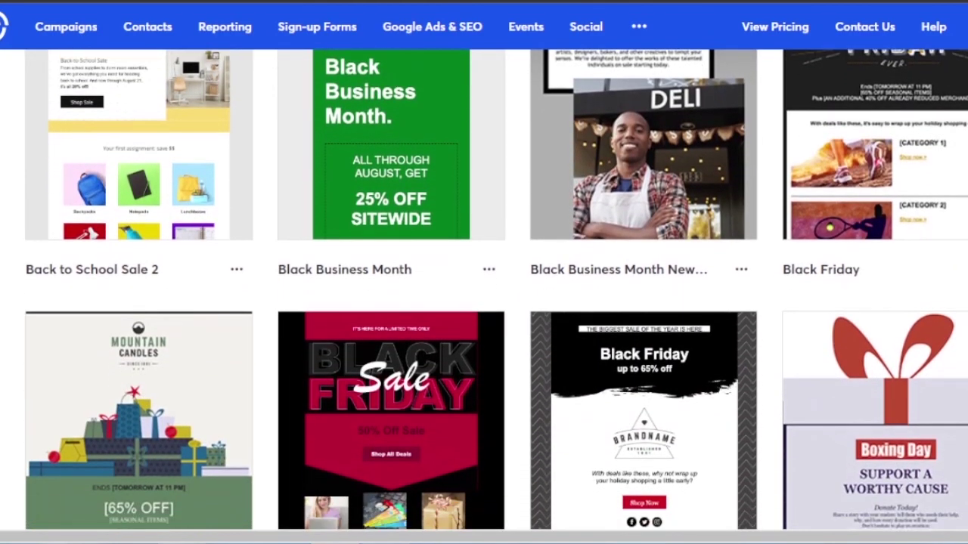
pyautogui.scroll(1, 484, 290)
pyautogui.scroll(-3, 484, 291)
pyautogui.scroll(4, 484, 290)
pyautogui.scroll(-4, 484, 291)
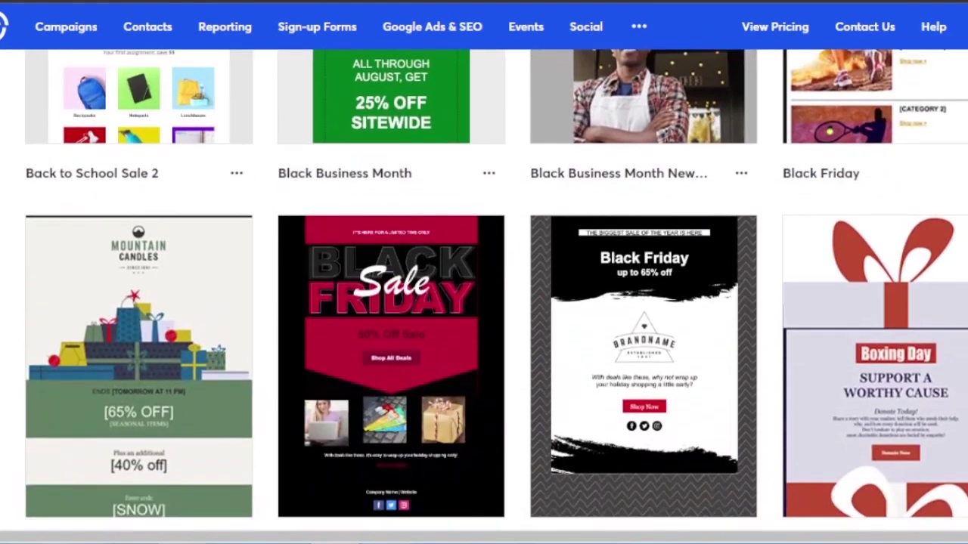
pyautogui.scroll(-2, 483, 290)
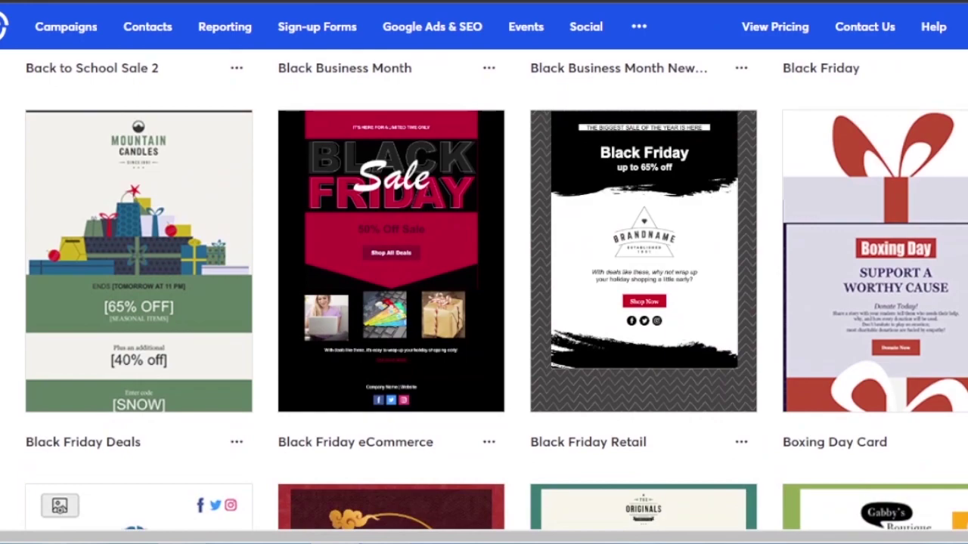
pyautogui.scroll(-6, 484, 291)
pyautogui.scroll(1, 484, 290)
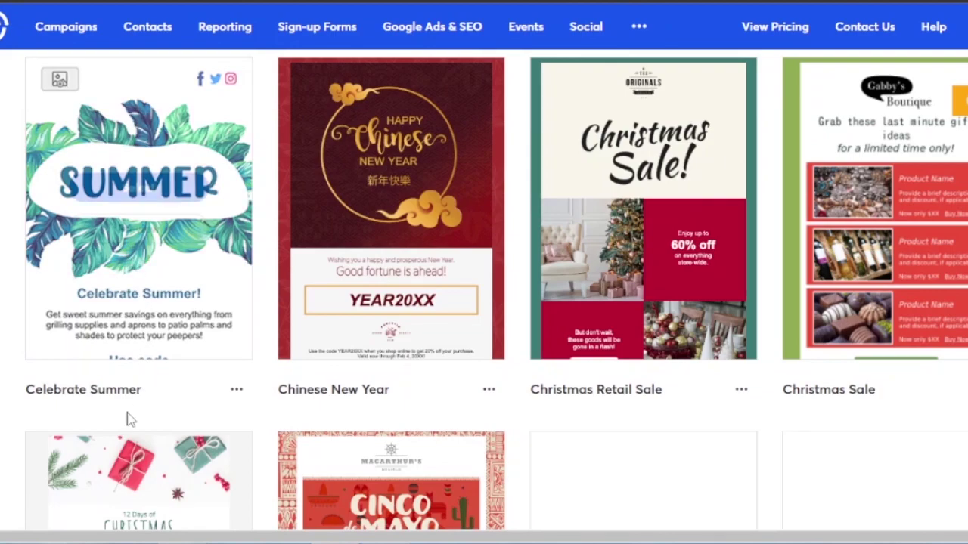
pyautogui.moveTo(145, 265)
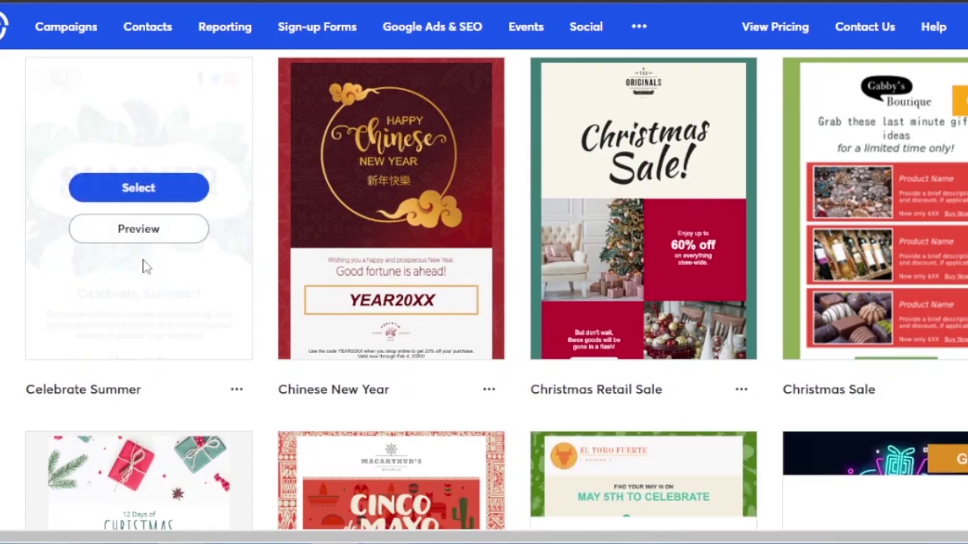
pyautogui.click(153, 190)
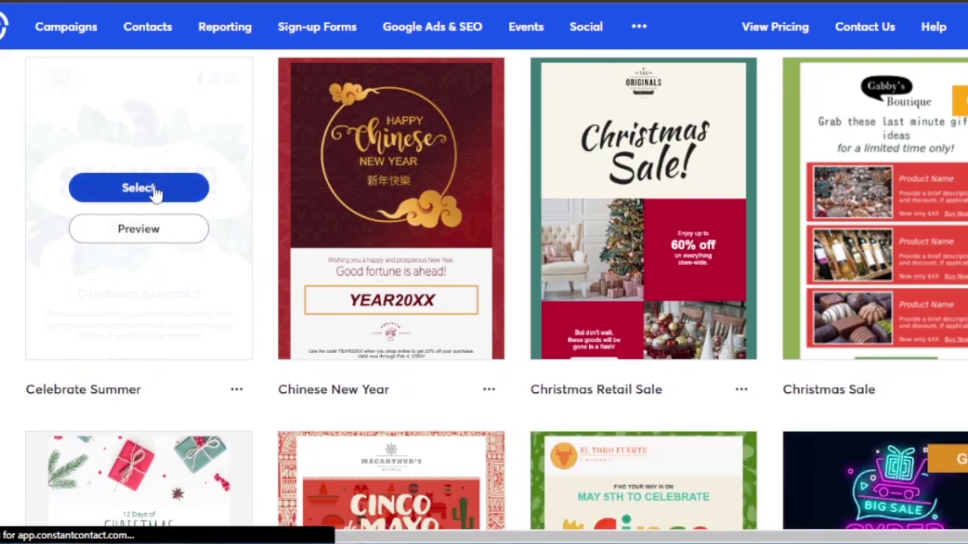
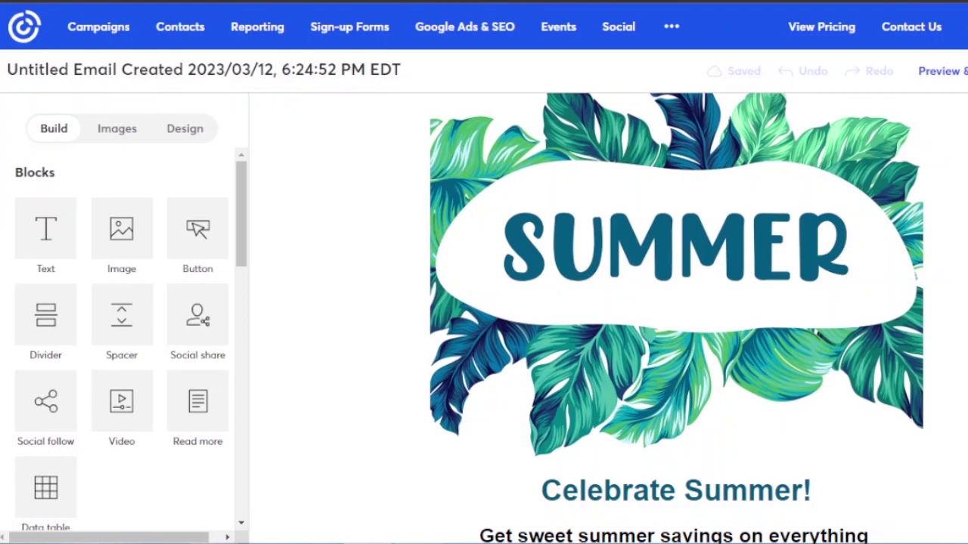
# - Select the ending words of the Celebrate Summer! heading for editing
pyautogui.scroll(3, 534, 181)
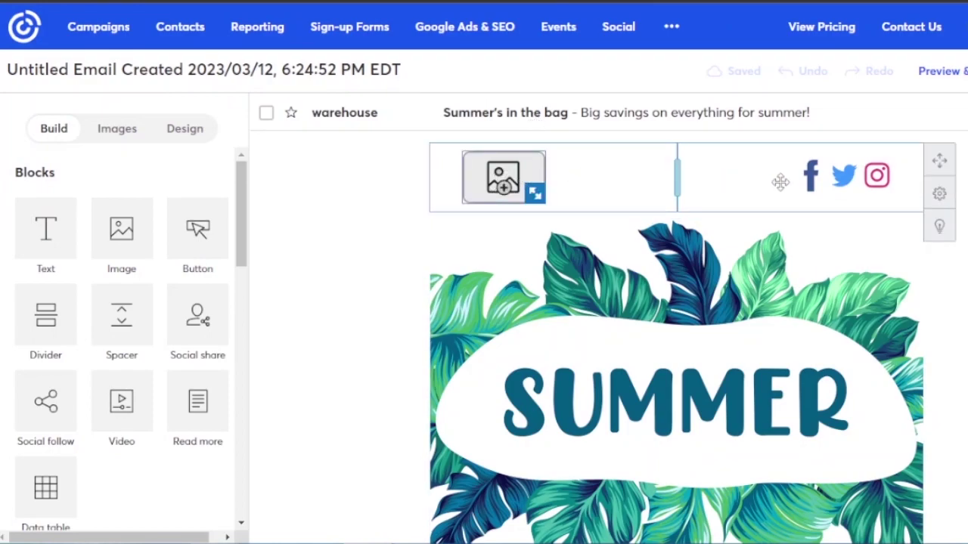
pyautogui.scroll(-5, 676, 318)
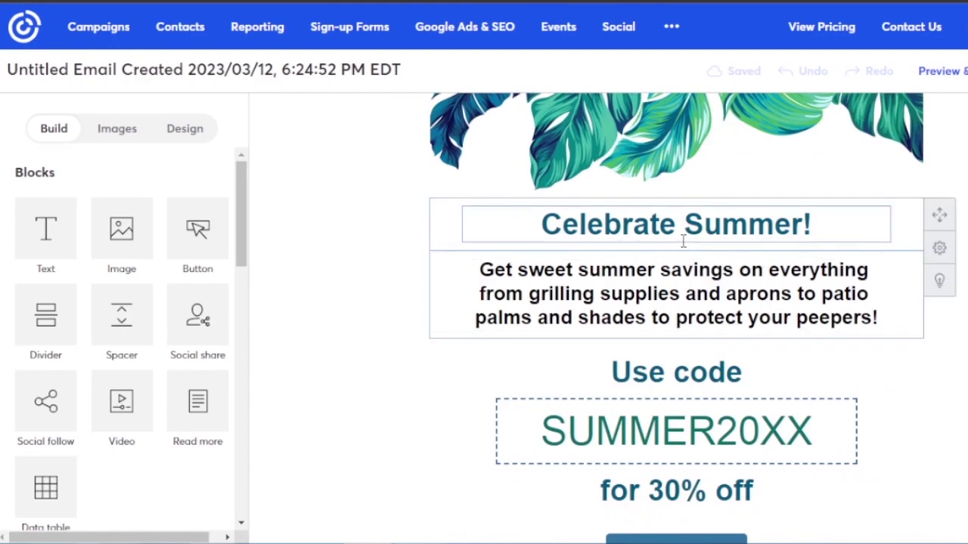
pyautogui.click(813, 224)
pyautogui.moveTo(812, 224); pyautogui.dragTo(676, 224)
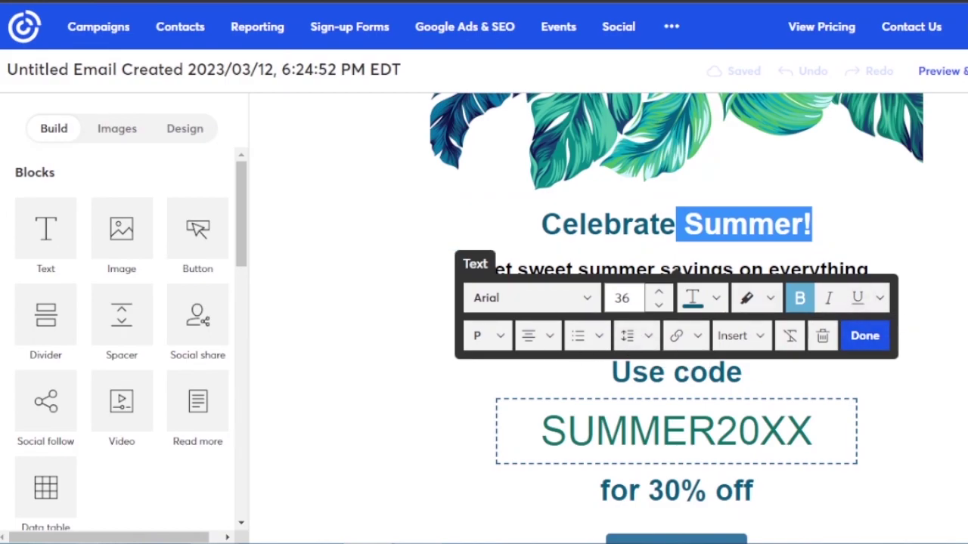
pyautogui.press('Escape')
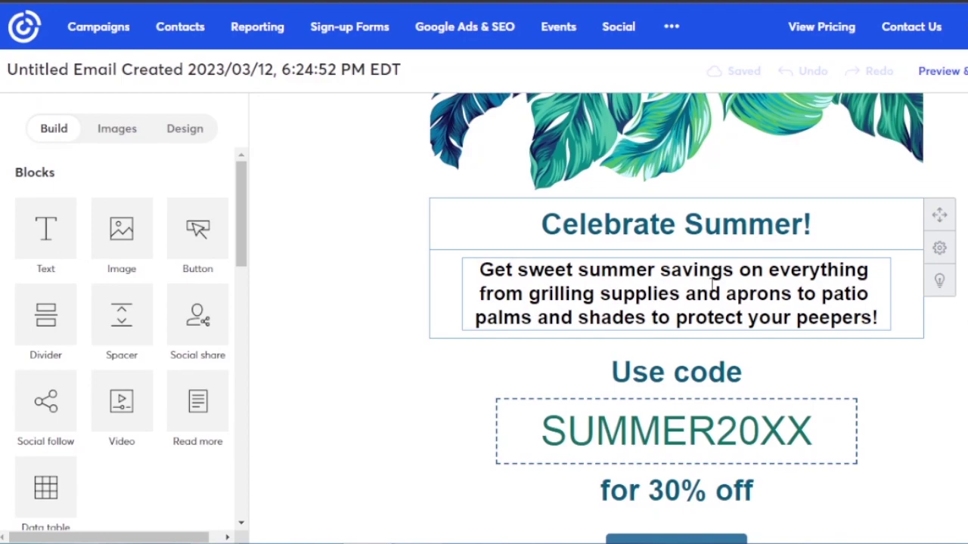
pyautogui.click(522, 281)
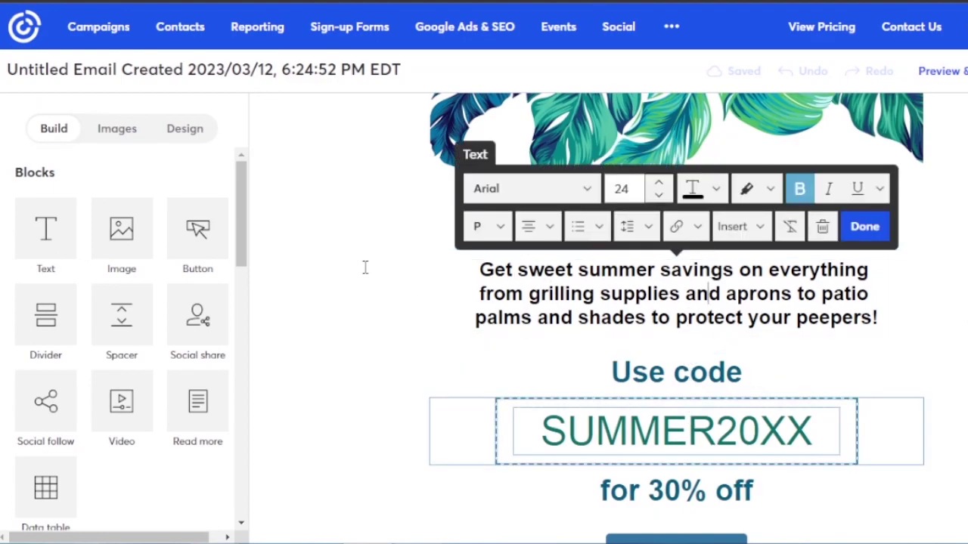
pyautogui.moveTo(244, 214); pyautogui.dragTo(255, 216)
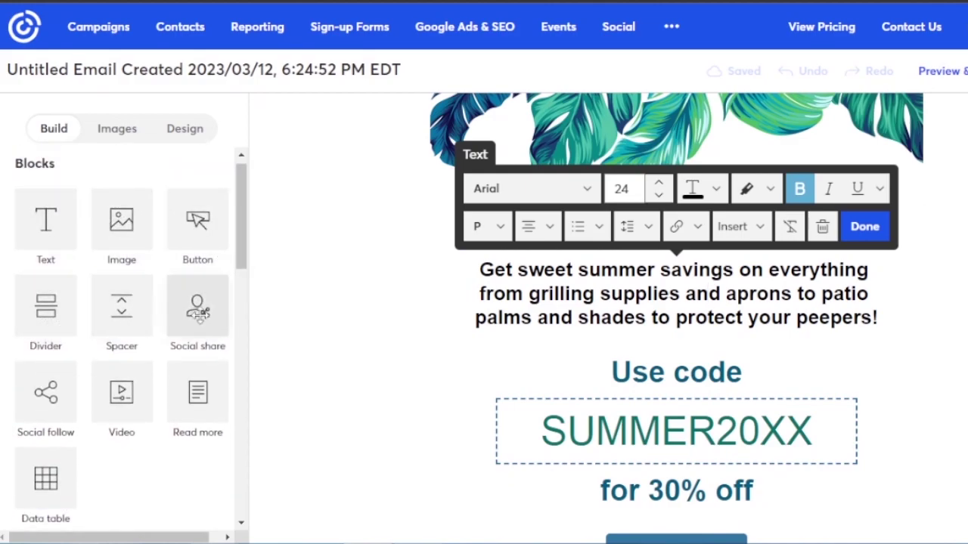
pyautogui.moveTo(239, 231); pyautogui.dragTo(259, 183)
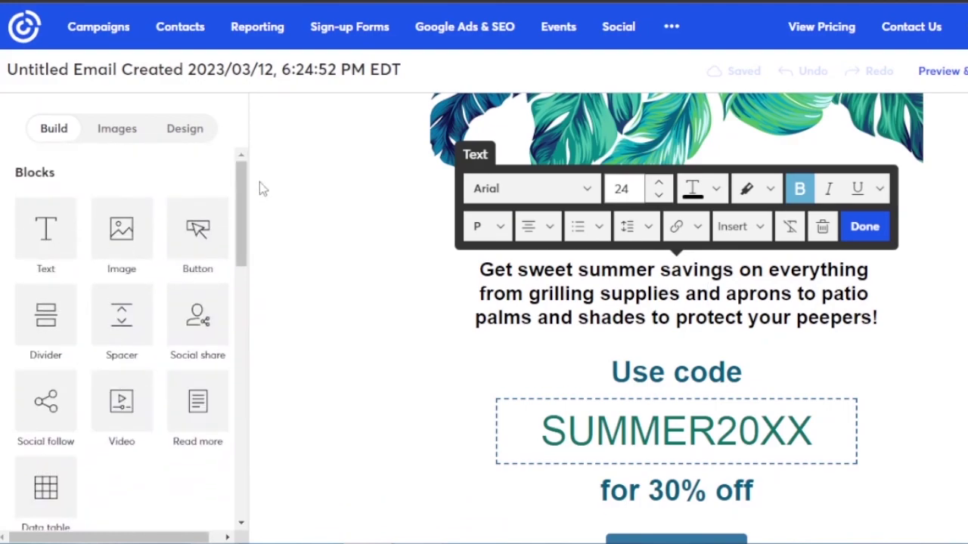
pyautogui.scroll(-5, 676, 317)
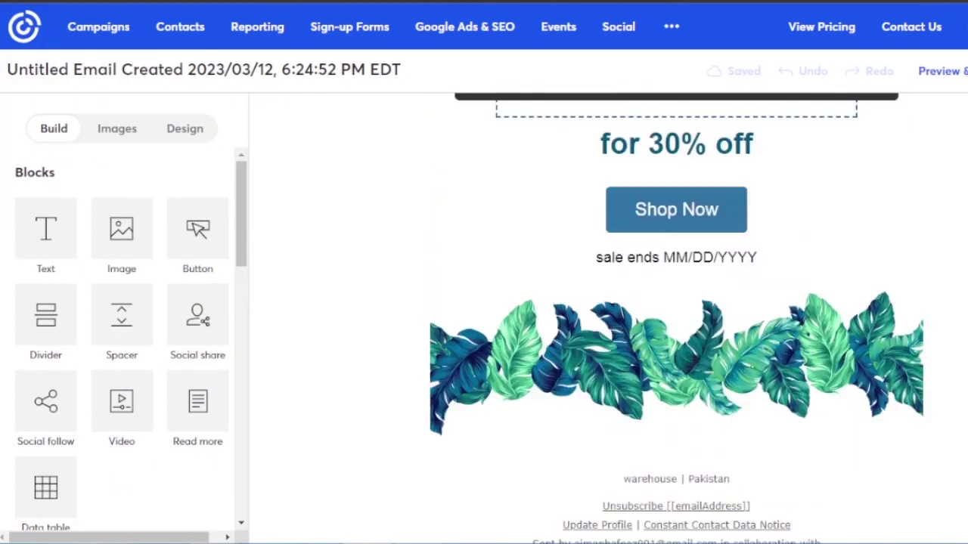
pyautogui.scroll(1, 780, 346)
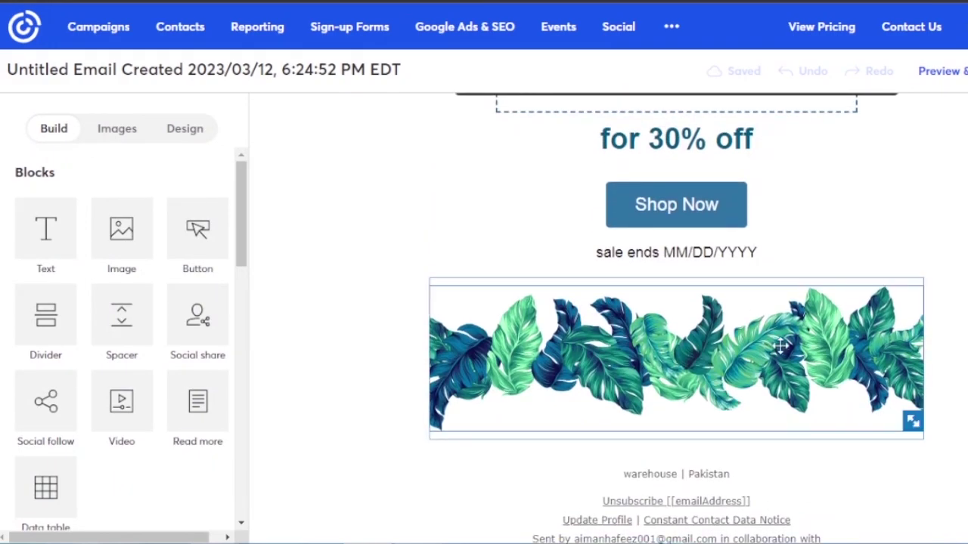
pyautogui.scroll(-1, 676, 318)
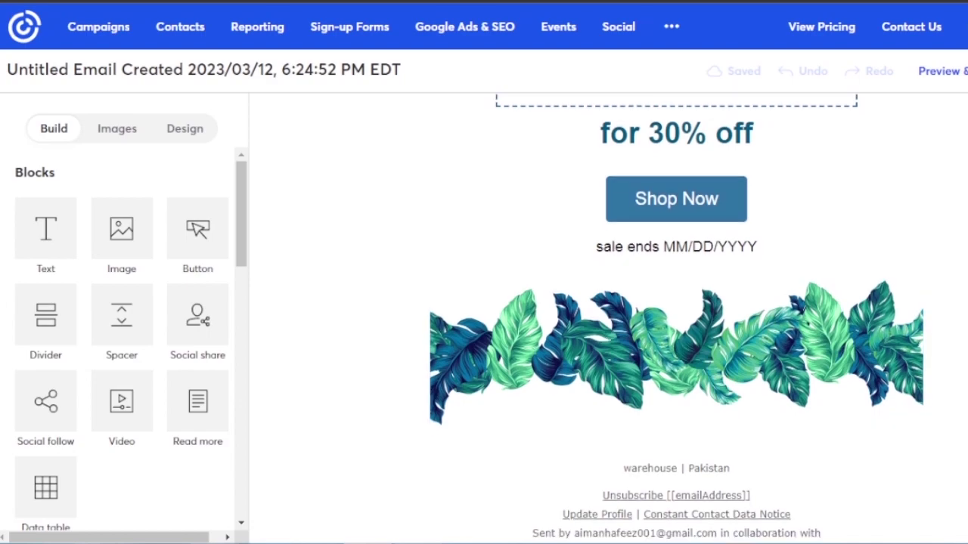
pyautogui.scroll(3, 676, 317)
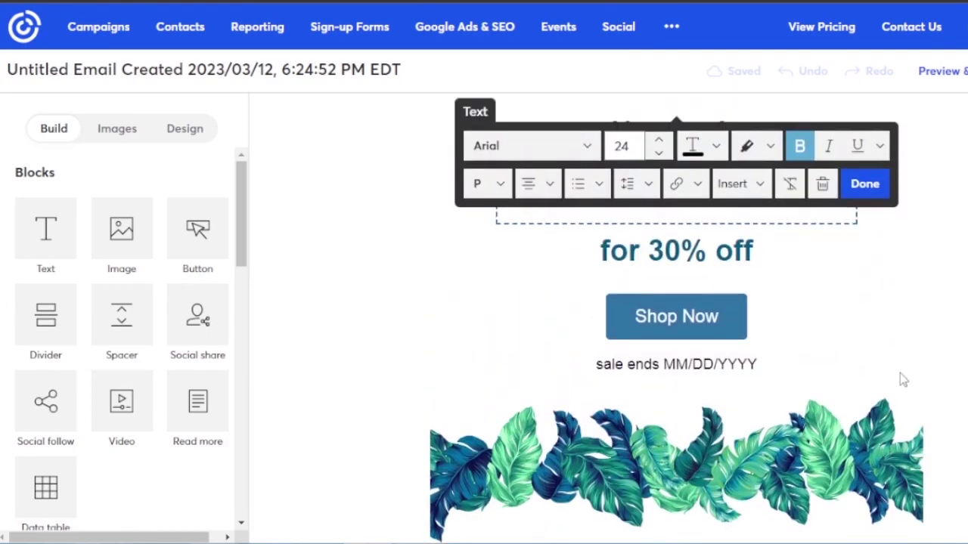
# - Replace the MM/DD/YYYY placeholder under Shop Now so the line reads 'sale ends 10 days'
pyautogui.click(749, 362)
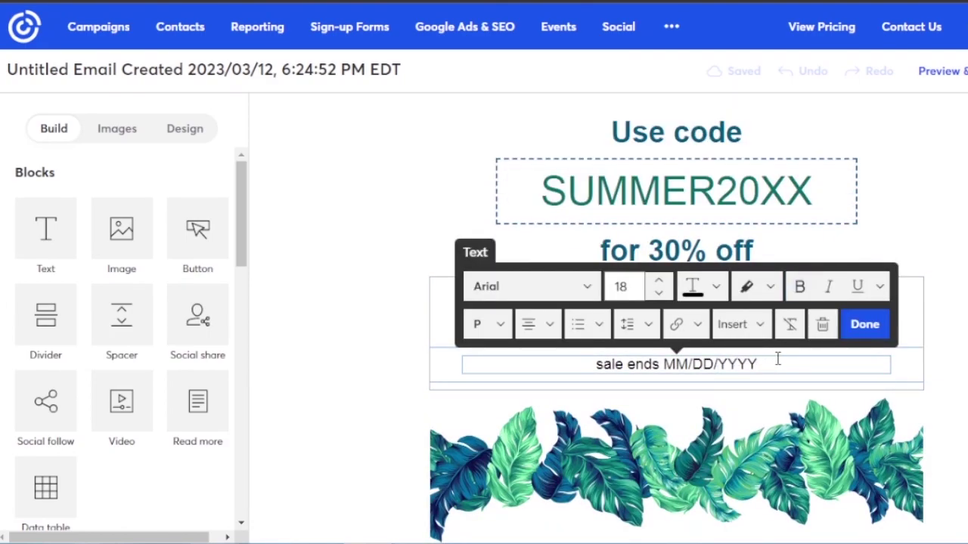
pyautogui.moveTo(757, 364); pyautogui.dragTo(771, 366)
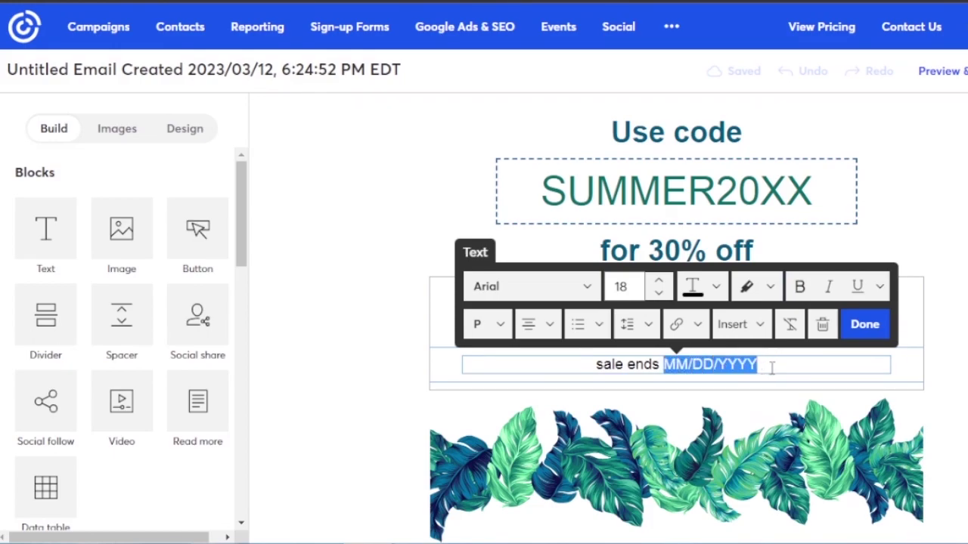
pyautogui.press('BackSpace')
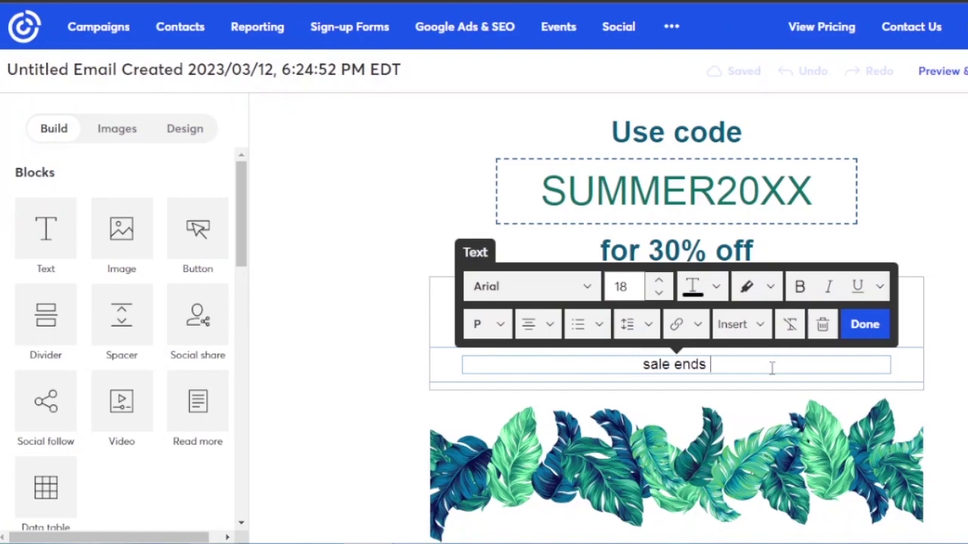
pyautogui.write('10')
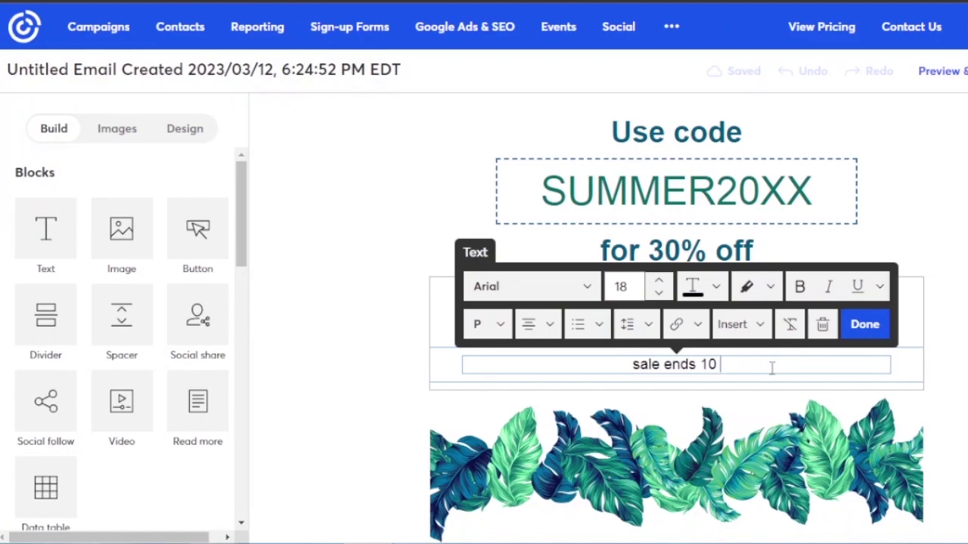
pyautogui.write(' days')
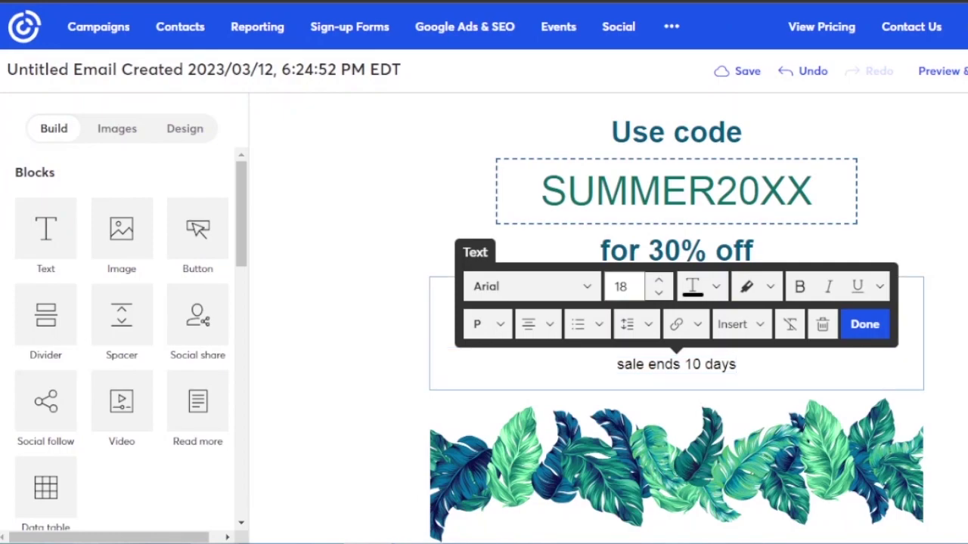
pyautogui.click(864, 323)
pyautogui.scroll(1, 832, 287)
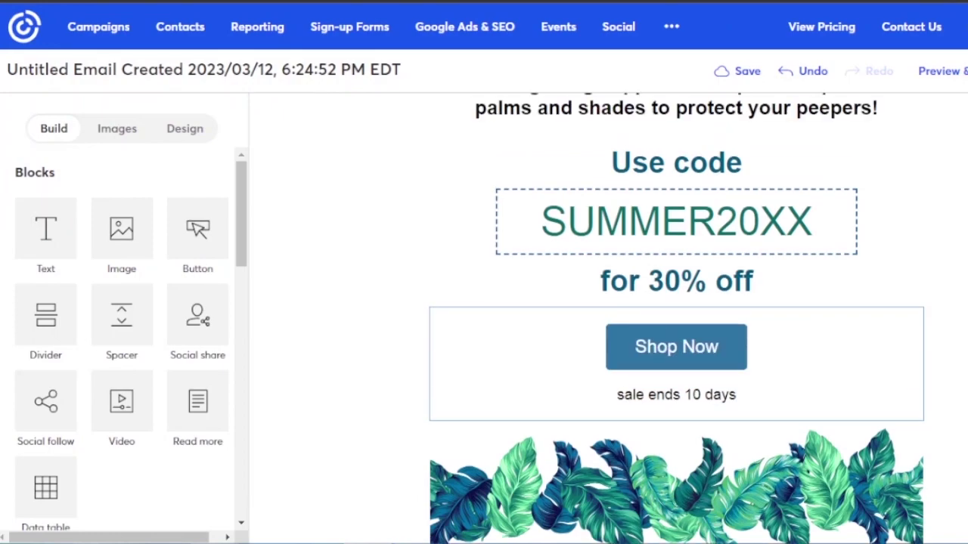
# - Replace the trailing XX in the promo code with 23, making it SUMMER2023
pyautogui.click(813, 225)
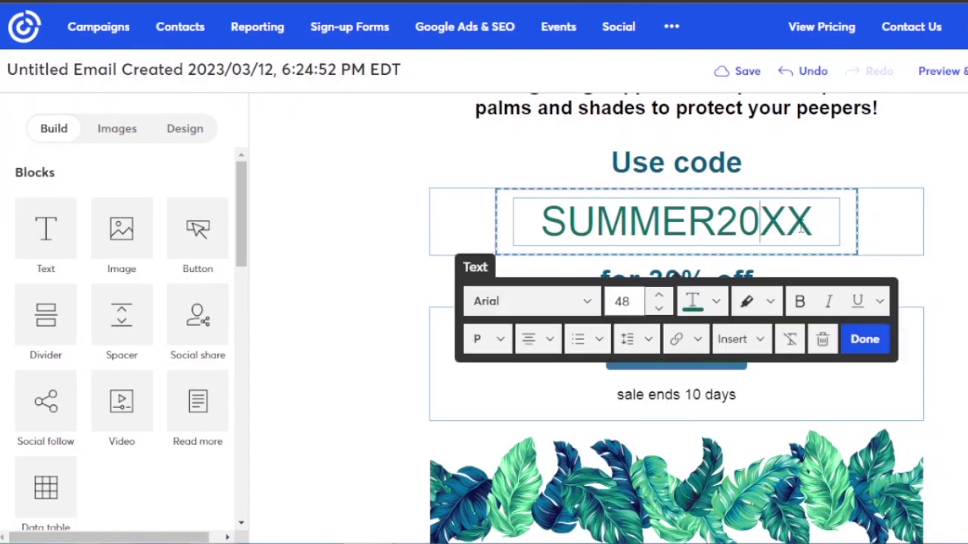
pyautogui.press('BackSpace')
pyautogui.press('BackSpace')
pyautogui.write('23')
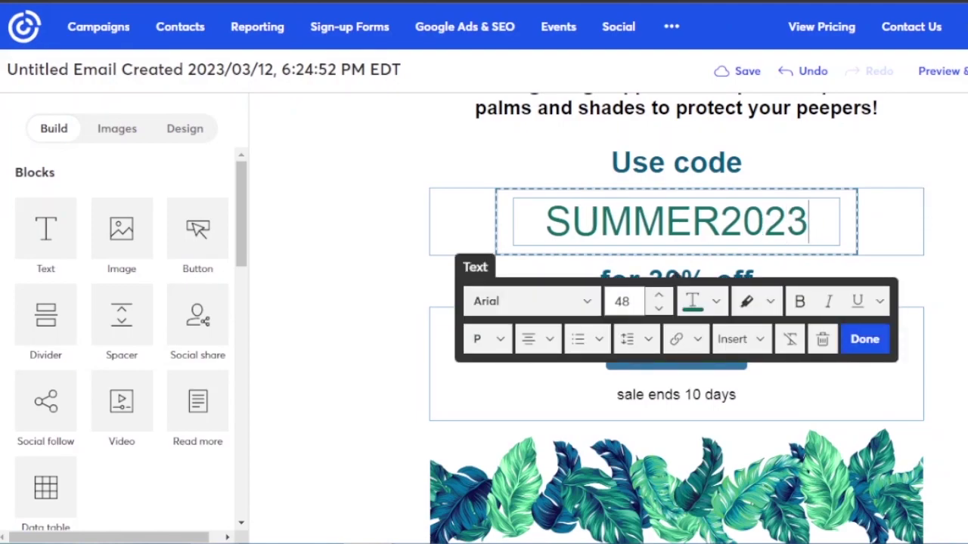
pyautogui.click(876, 344)
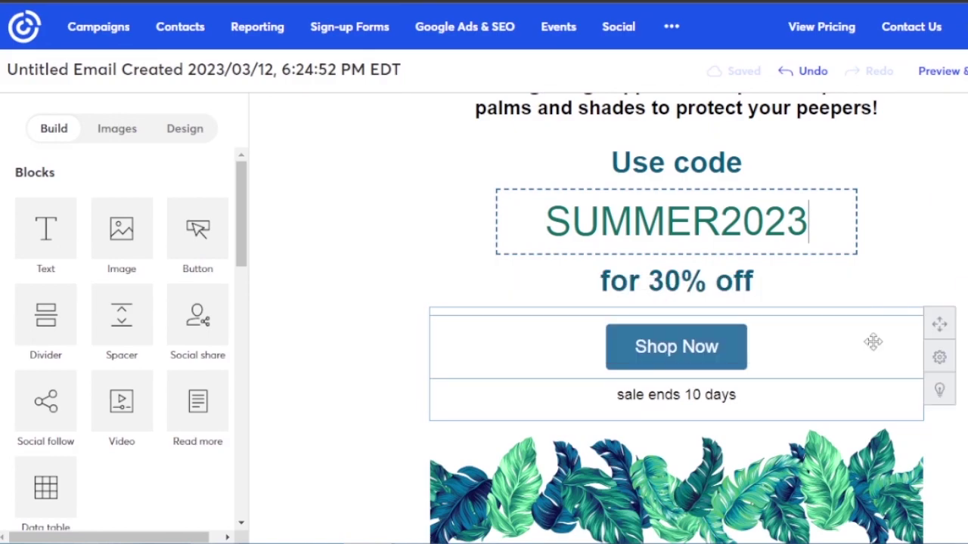
pyautogui.scroll(5, 676, 318)
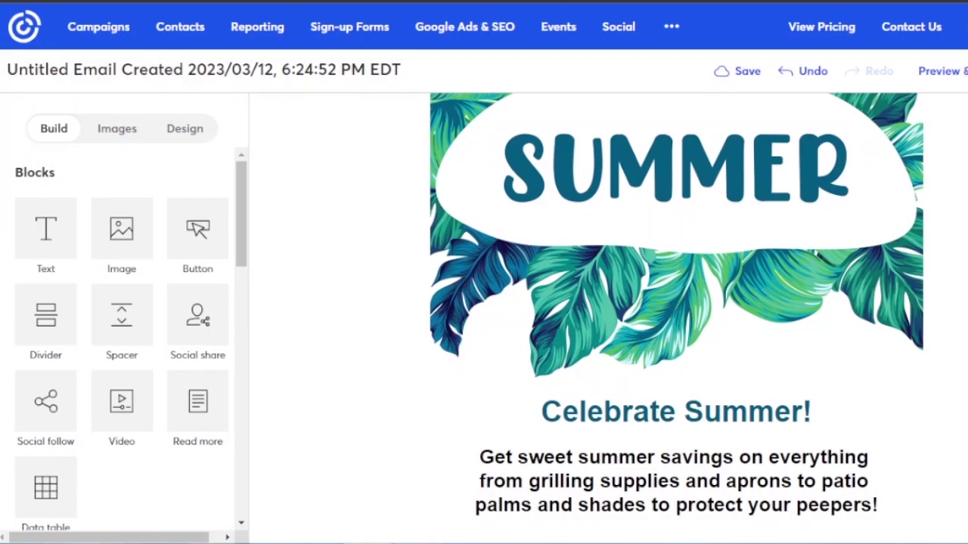
# - Scroll to the top of the email and browse the Images library
pyautogui.scroll(3, 676, 318)
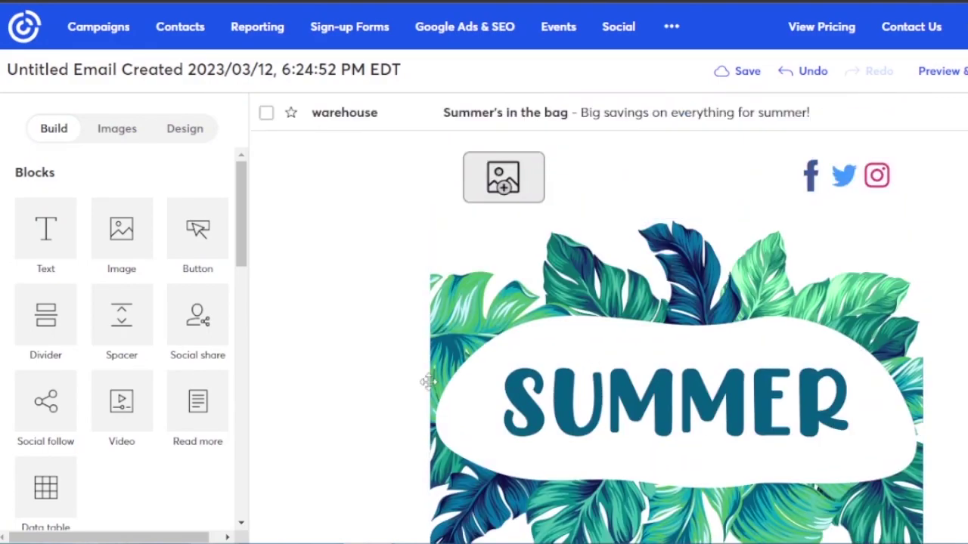
pyautogui.moveTo(242, 217); pyautogui.dragTo(239, 204)
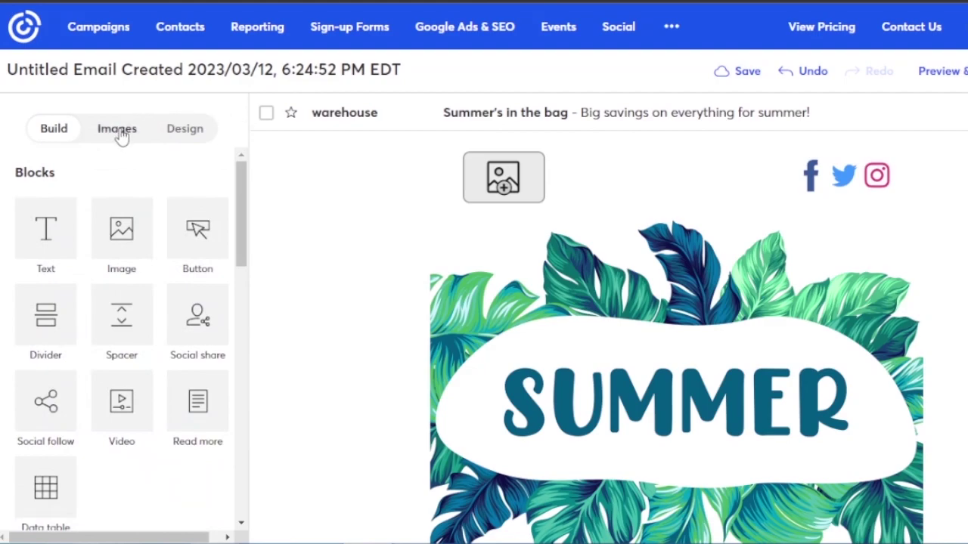
pyautogui.click(119, 132)
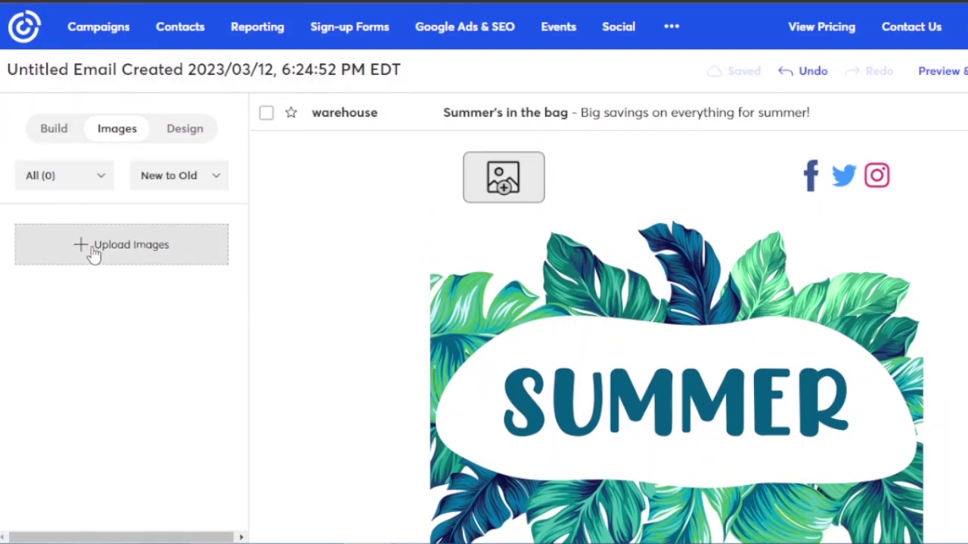
# - Review Design backgrounds and borders: outer border 0, white inner, blue feature background
pyautogui.click(183, 134)
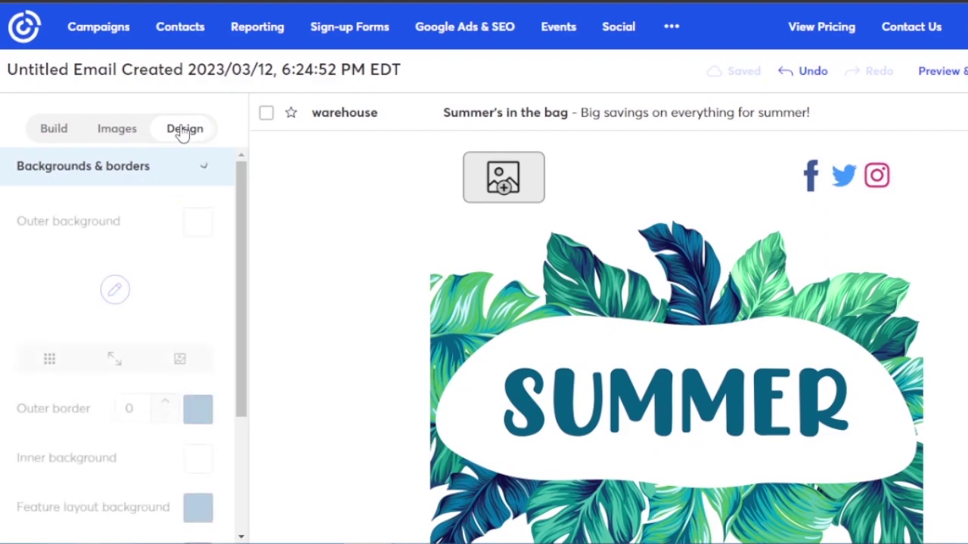
pyautogui.moveTo(242, 221); pyautogui.dragTo(244, 335)
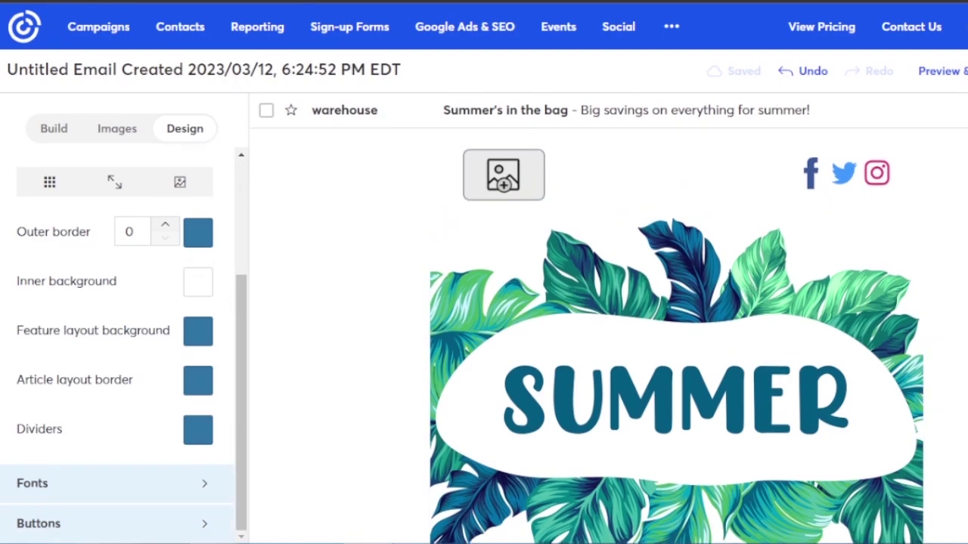
pyautogui.scroll(-5, 676, 303)
pyautogui.scroll(-5, 676, 317)
pyautogui.scroll(15, 676, 318)
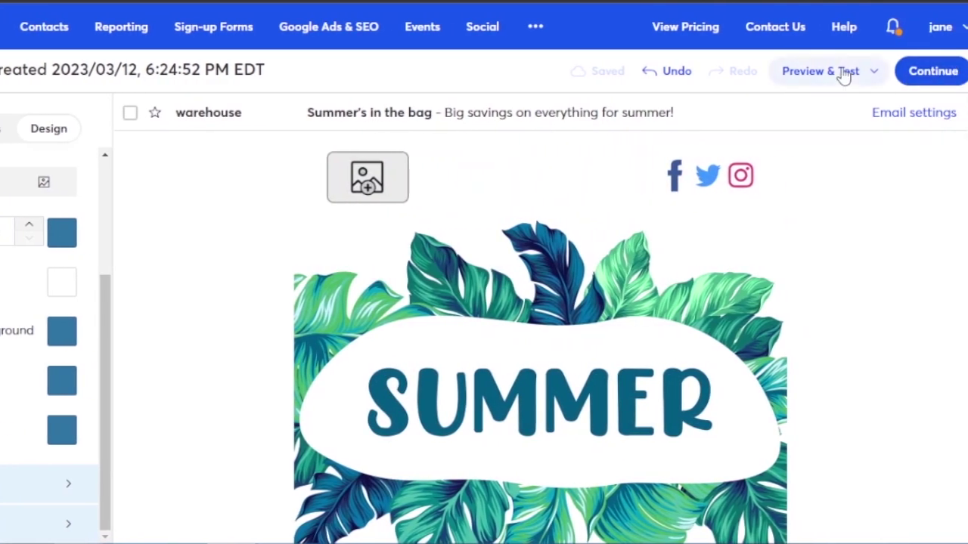
# - Continue to sending with the General Interest list and preview the email's mobile layout
pyautogui.click(934, 72)
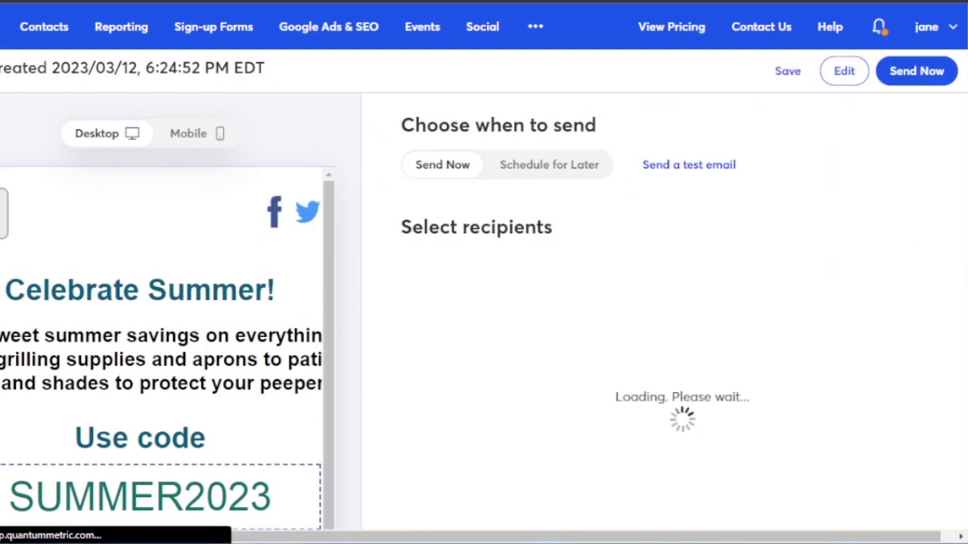
pyautogui.scroll(-5, 955, 269)
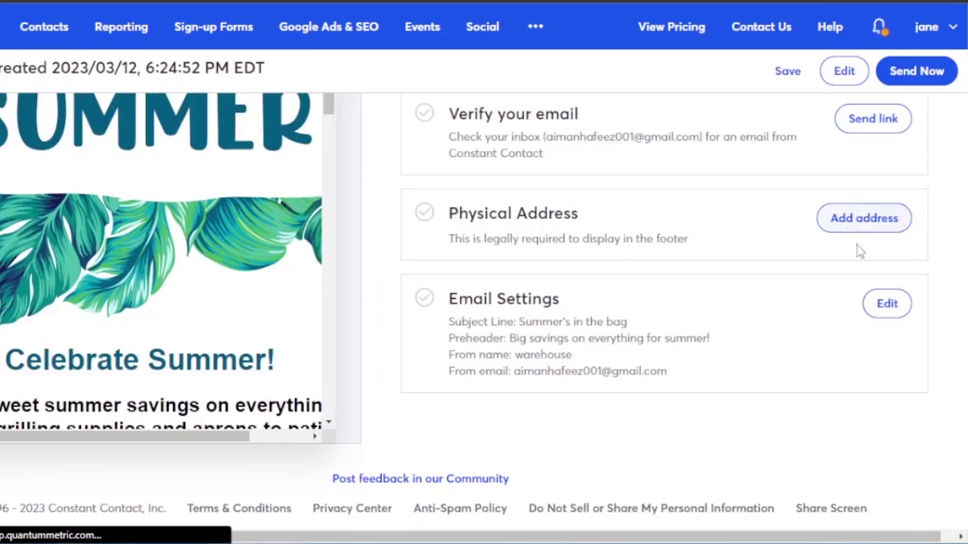
pyautogui.scroll(3, 963, 370)
pyautogui.scroll(2, 484, 310)
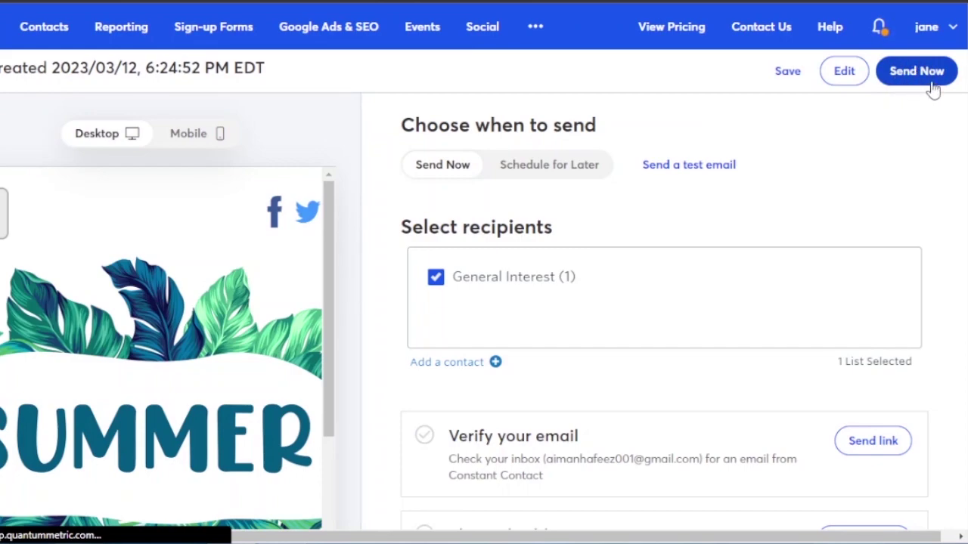
pyautogui.click(196, 141)
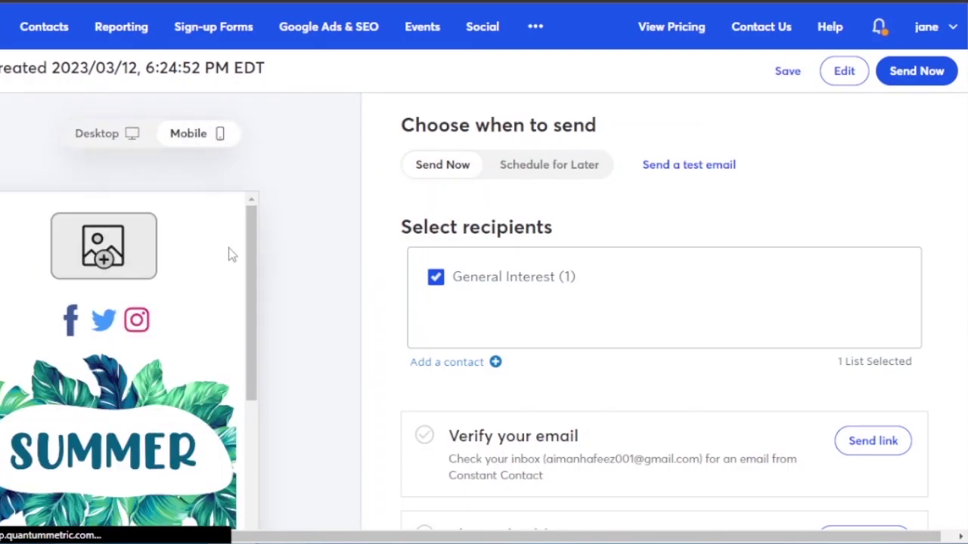
pyautogui.moveTo(250, 250); pyautogui.dragTo(257, 225)
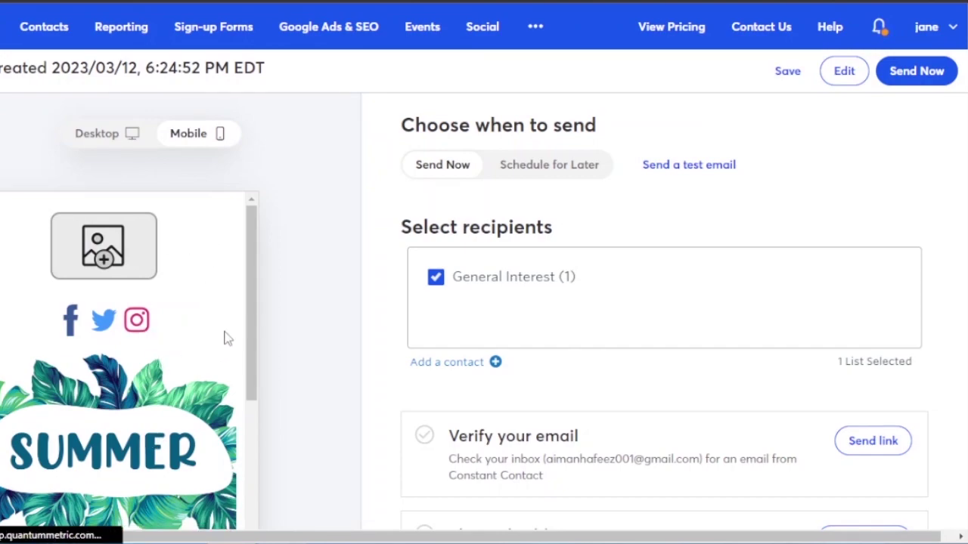